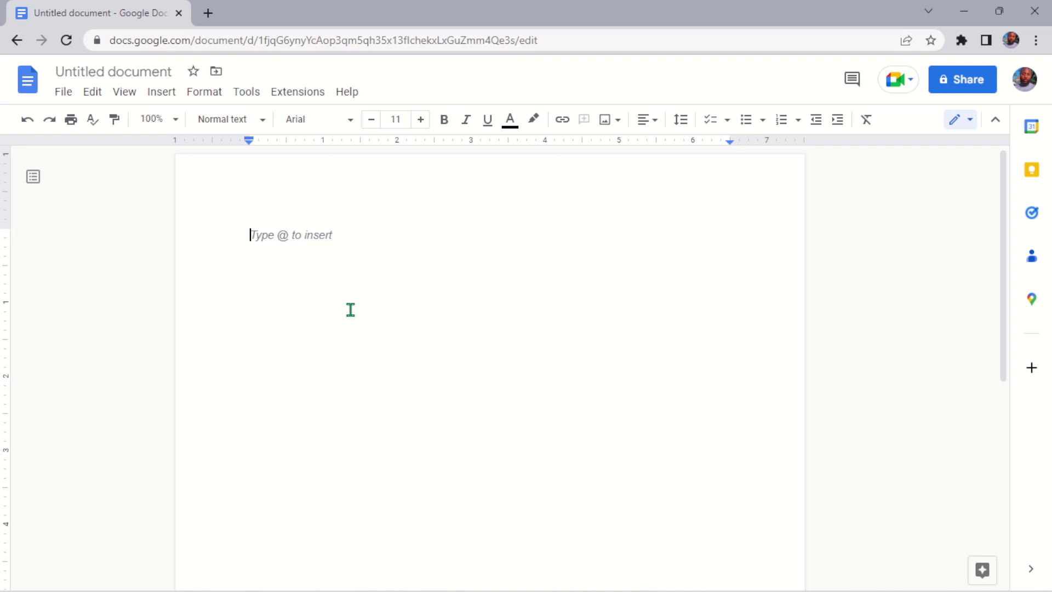
Step: Open the Google Docs home page from the Google apps list in a new tab
scroll(351, 309, "down", 7)
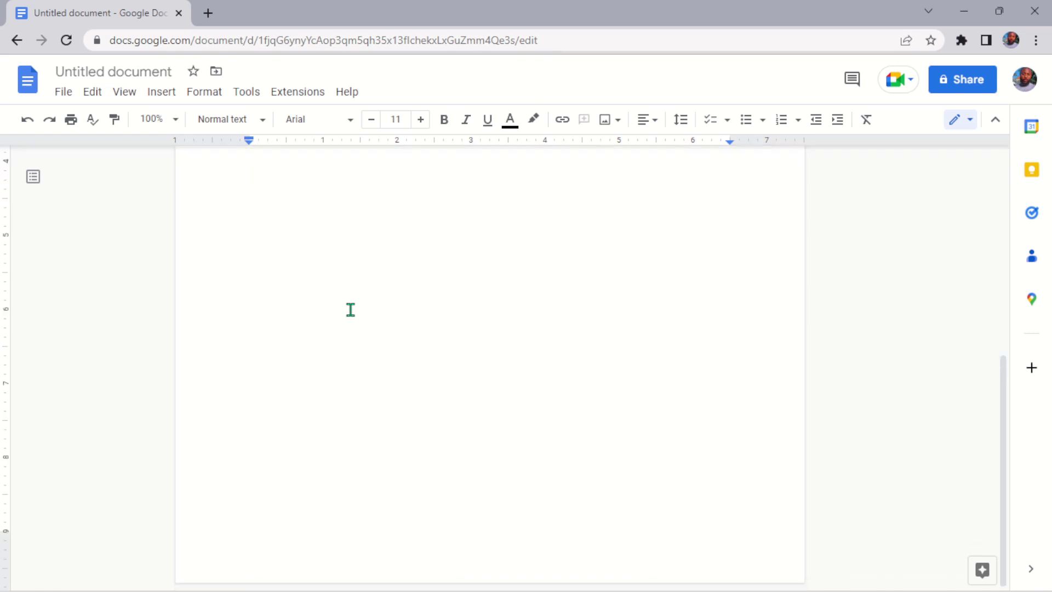
scroll(351, 310, "up", 7)
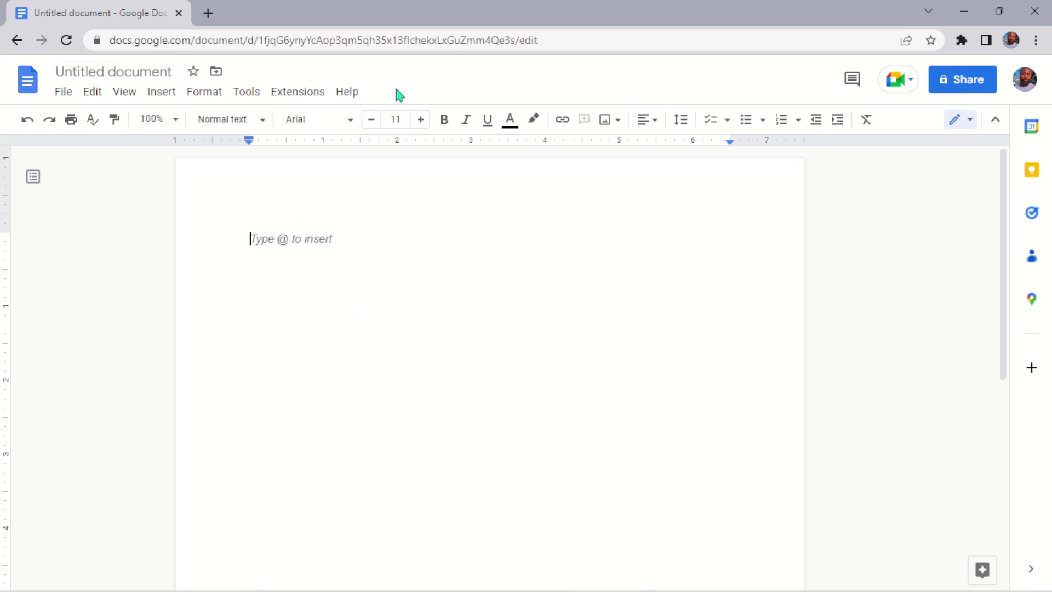
left_click(208, 13)
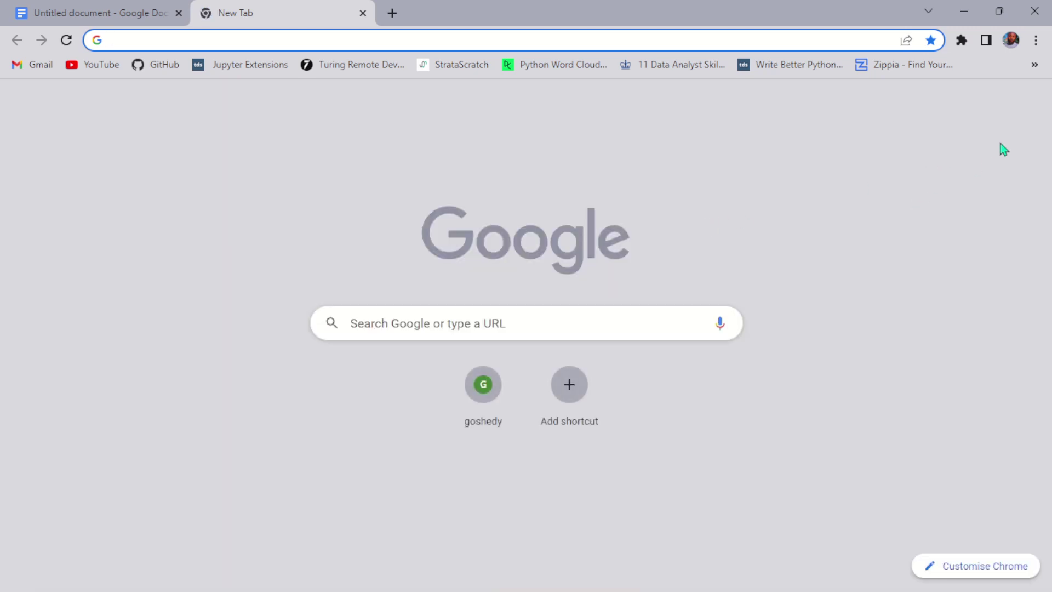
left_click(989, 103)
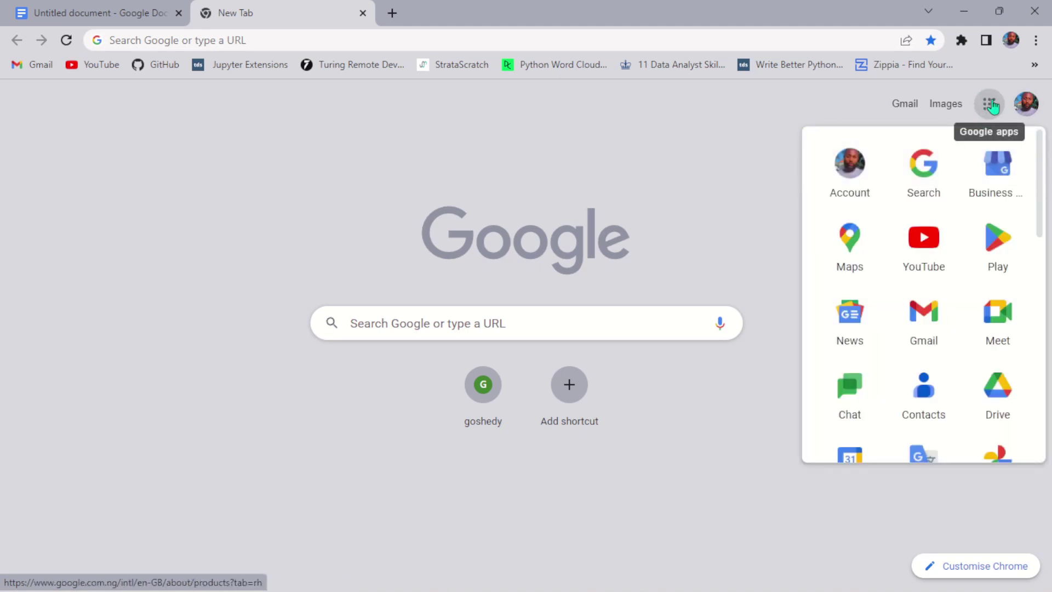
scroll(922, 336, "down", 5)
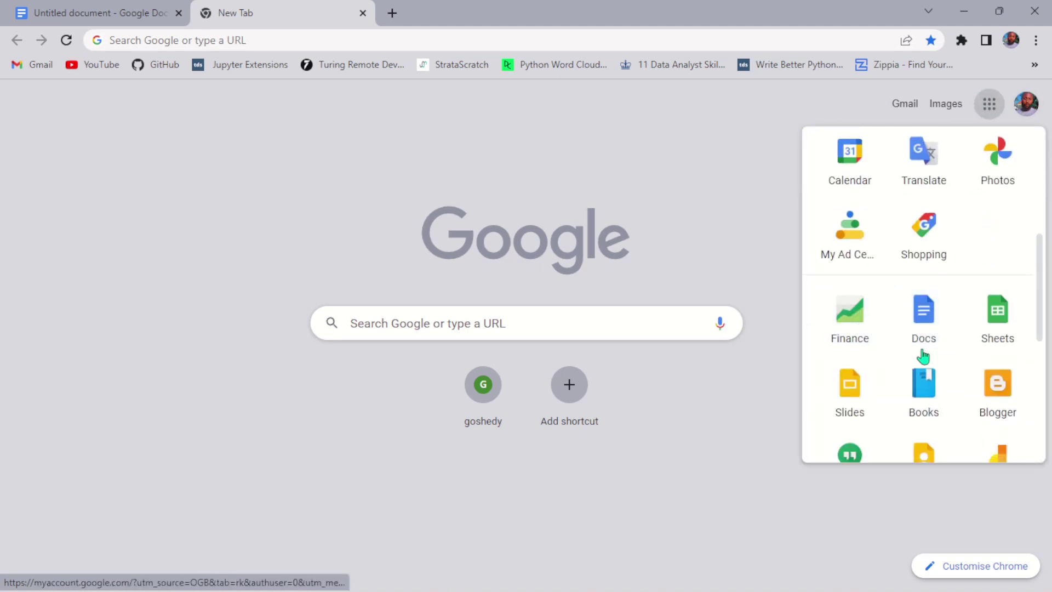
left_click(940, 328)
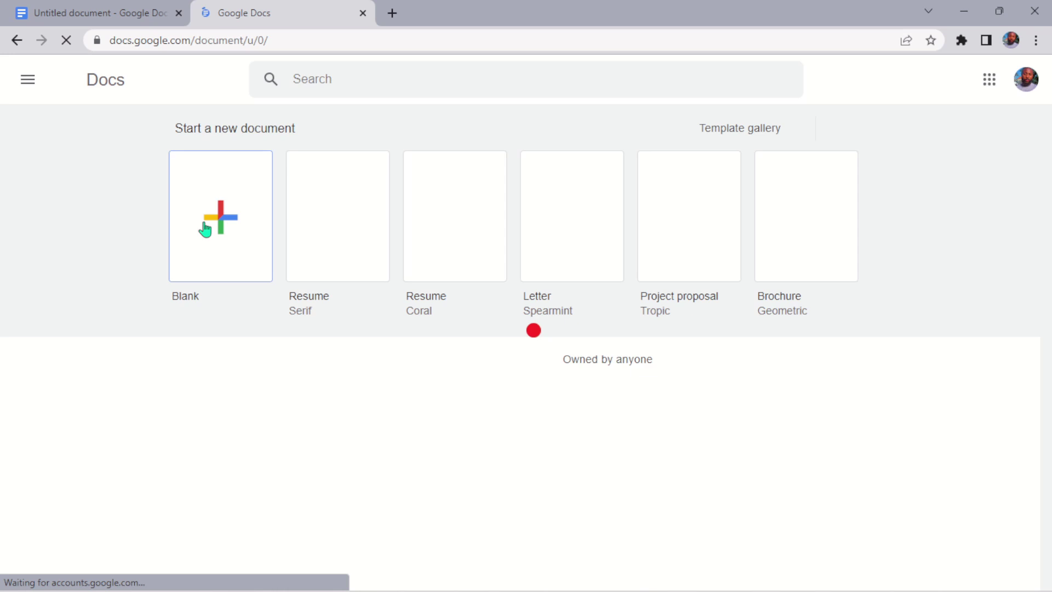
Step: Close the Docs home tab and turn on Voice typing from the Tools menu
left_click(108, 5)
left_click(260, 4)
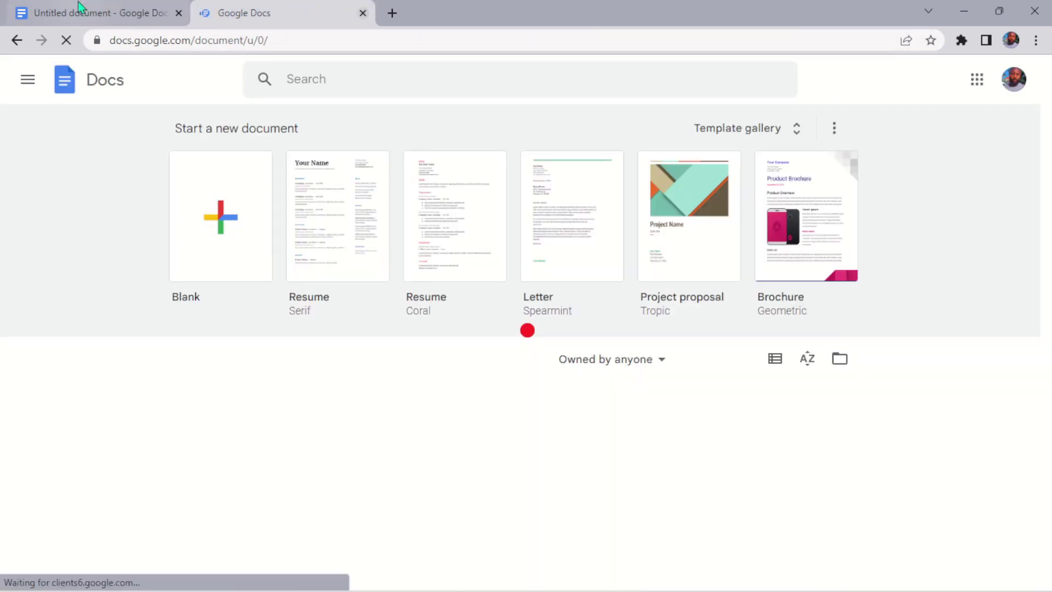
key("ctrl+w")
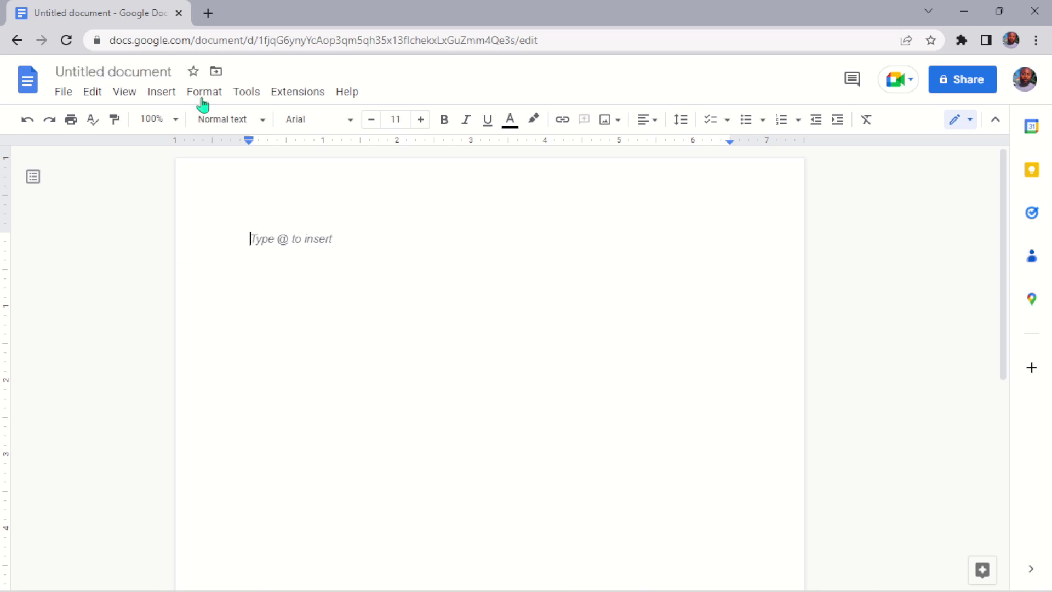
left_click(244, 91)
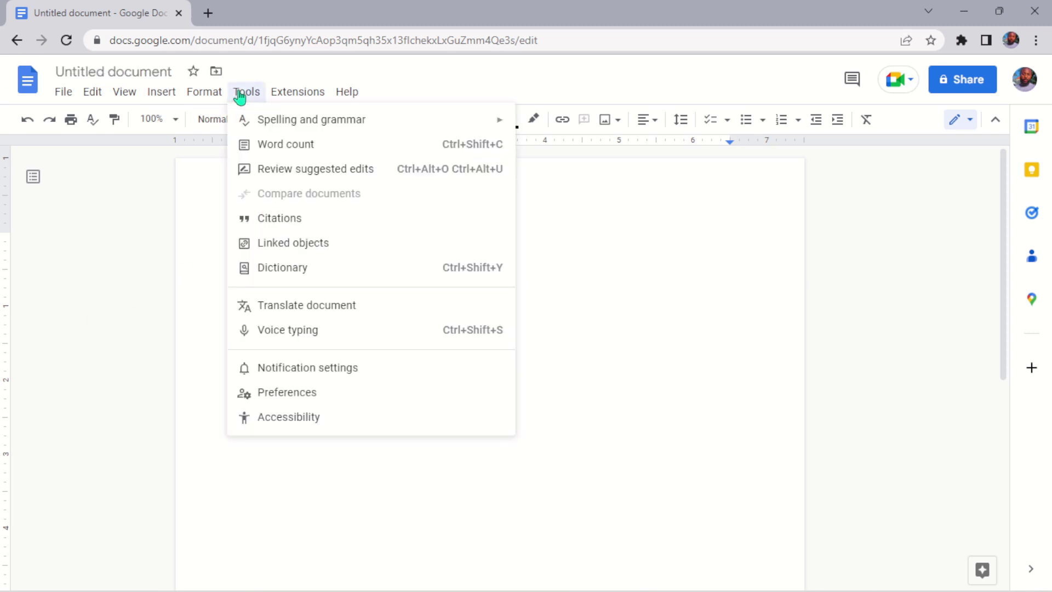
left_click(305, 336)
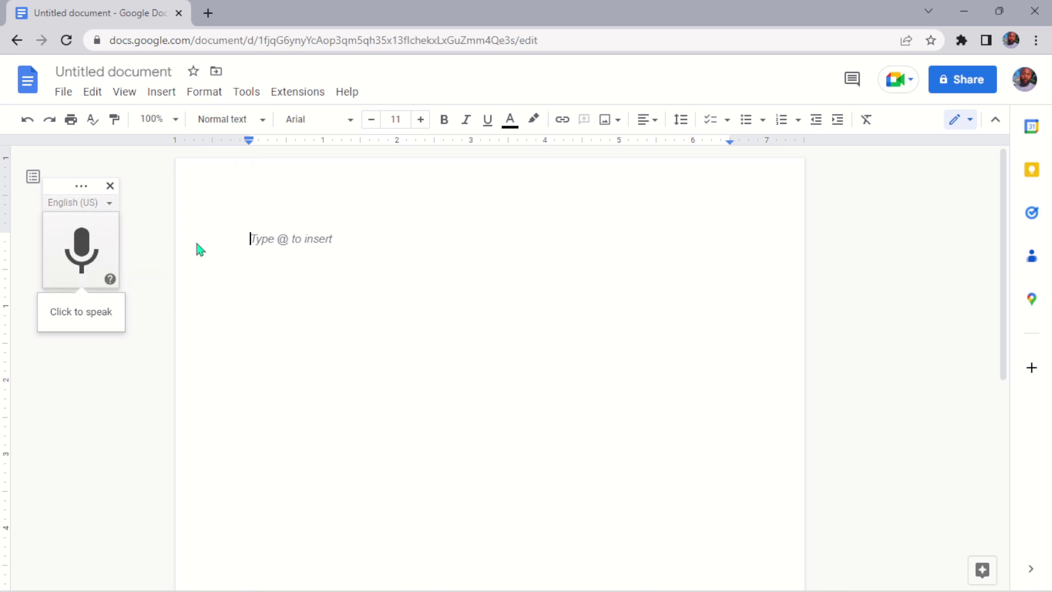
left_click(82, 250)
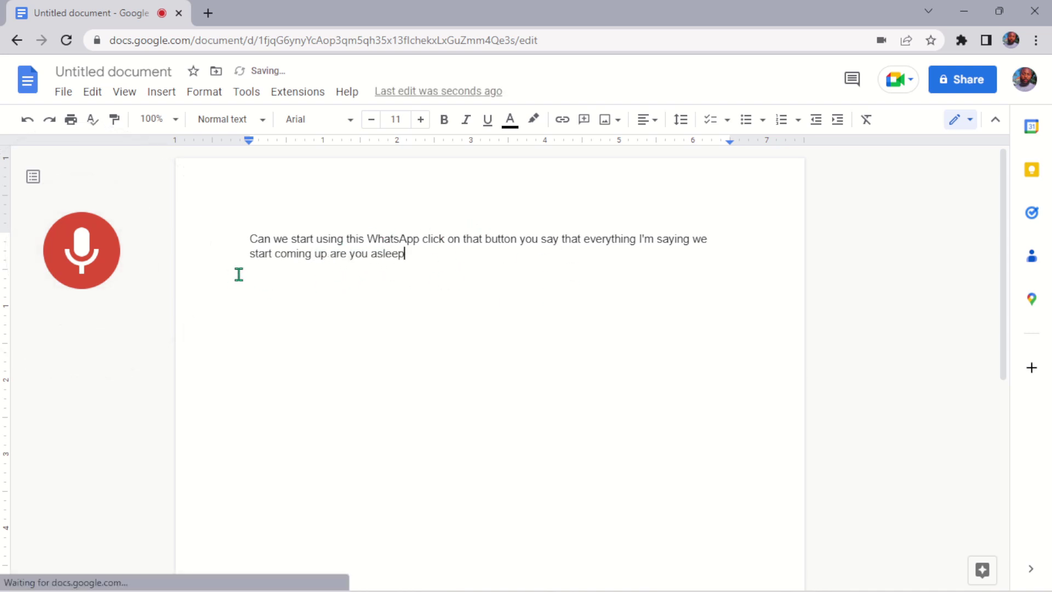
left_click(102, 275)
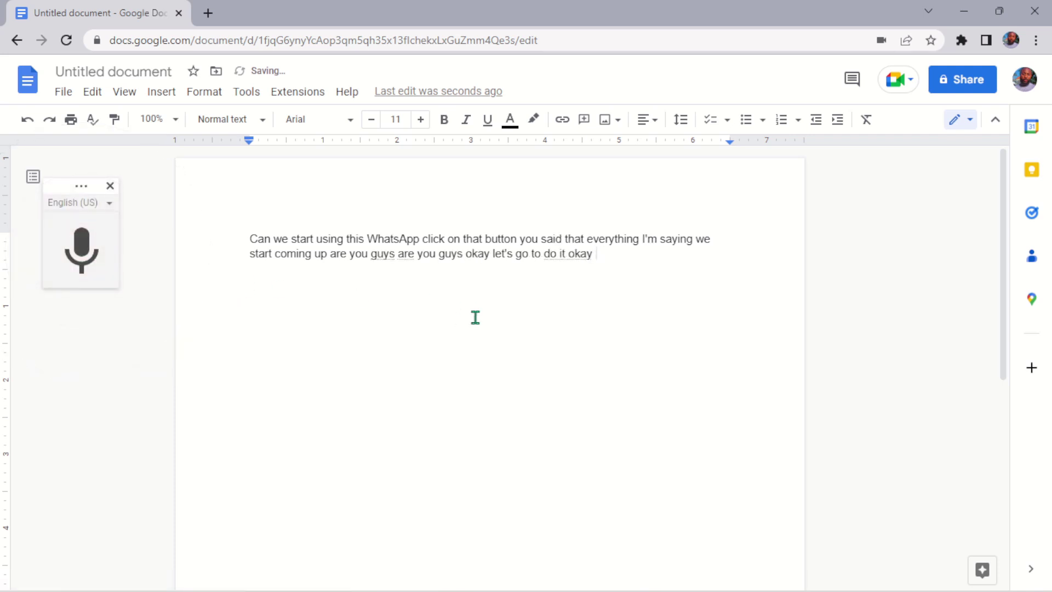
key("ctrl+a")
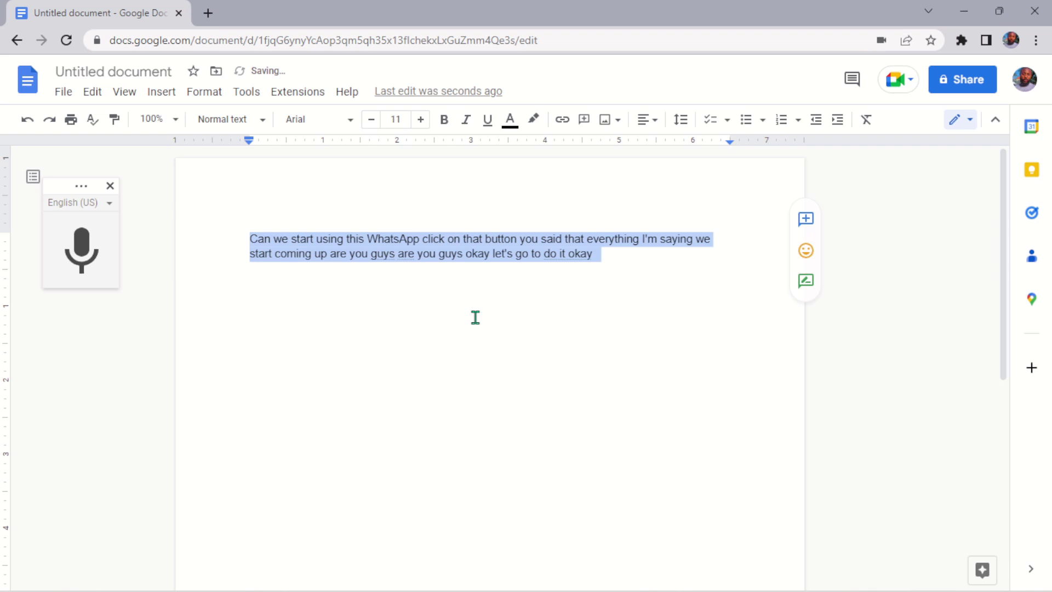
key("BackSpace")
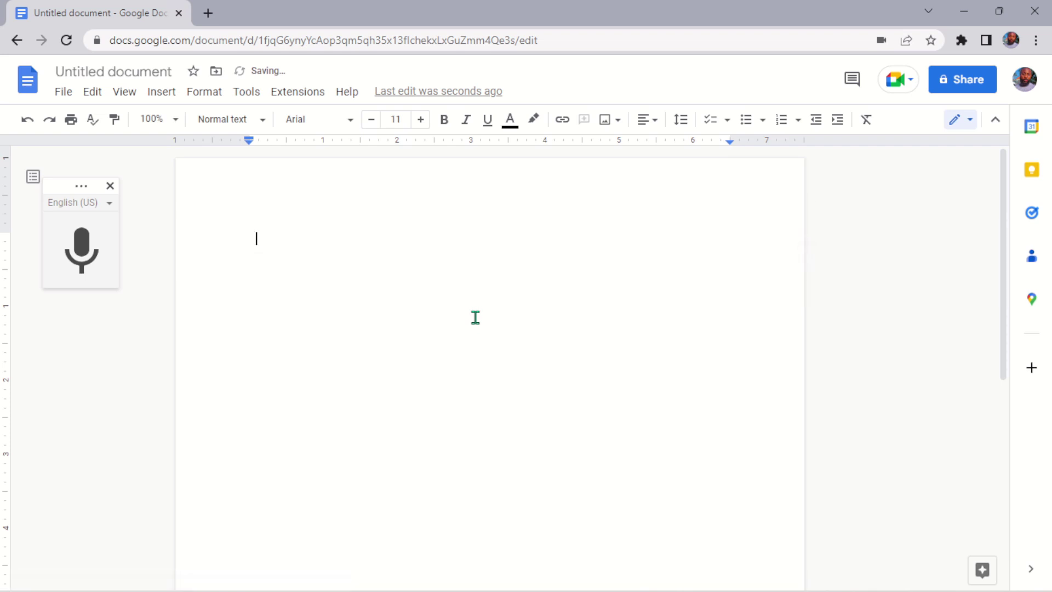
left_click(86, 265)
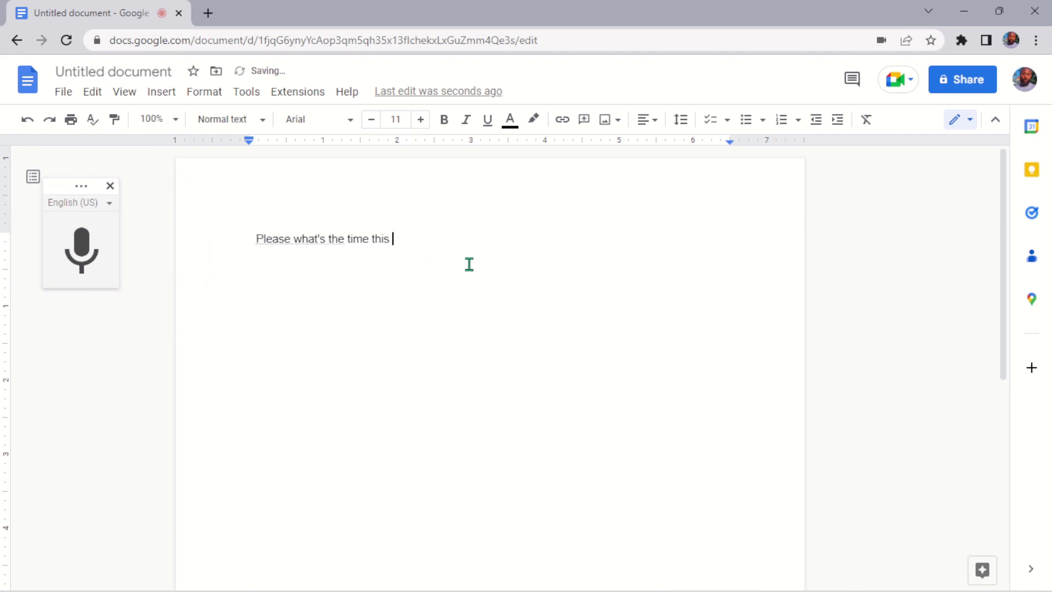
key("ctrl+a")
key("BackSpace")
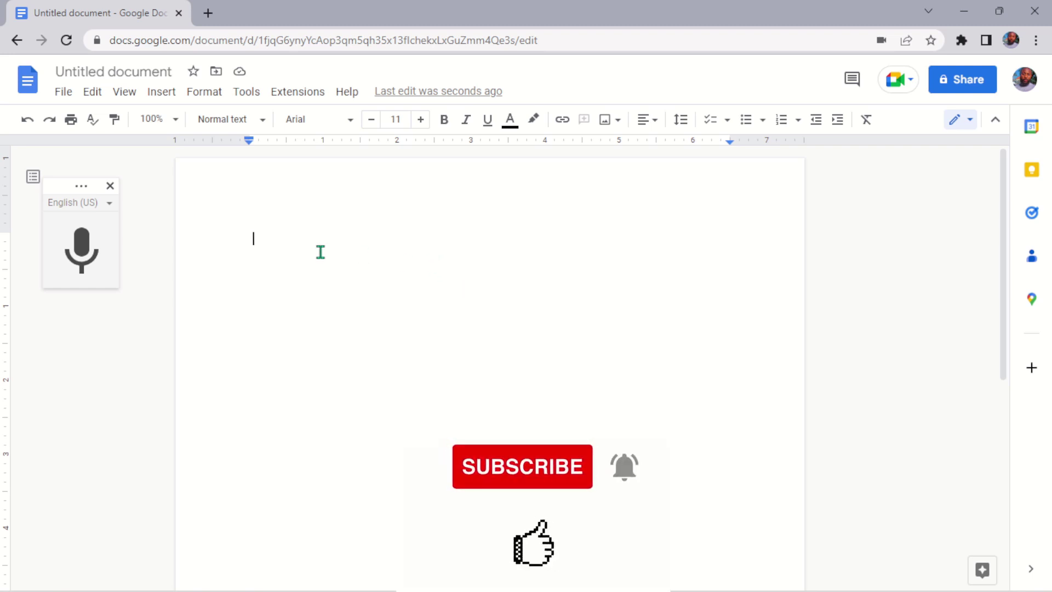
Step: Dictate the opening paragraph about using Google Docs and ChatGPT for essays and personal statements
left_click(74, 268)
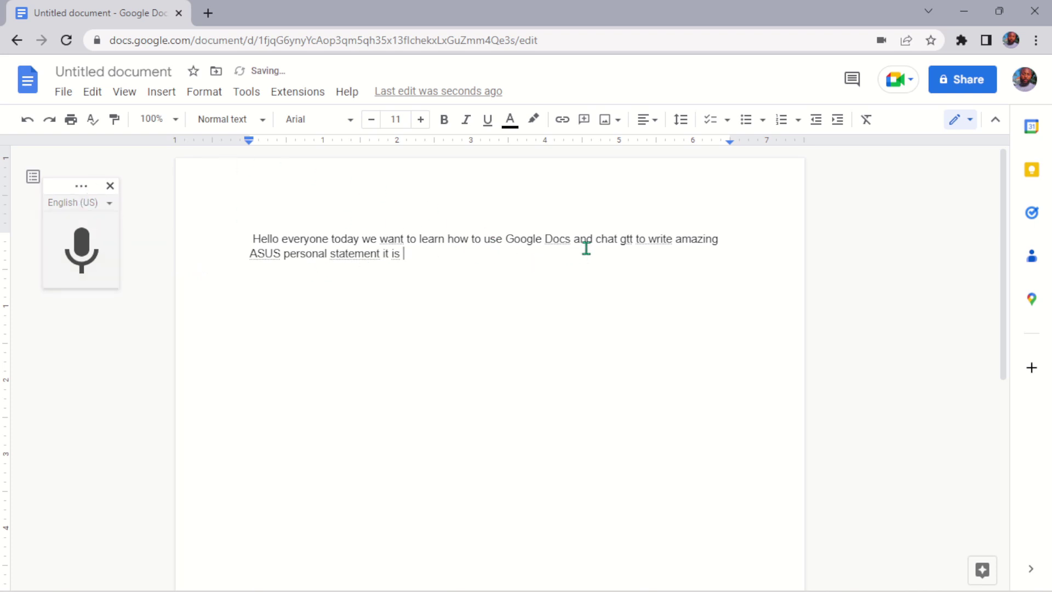
Step: Replace the misheard 'gtt' with 'GPT' and 'ASUS' with 'Essay,'
left_click(636, 237)
key("BackSpace")
key("BackSpace")
key("BackSpace")
key("BackSpace")
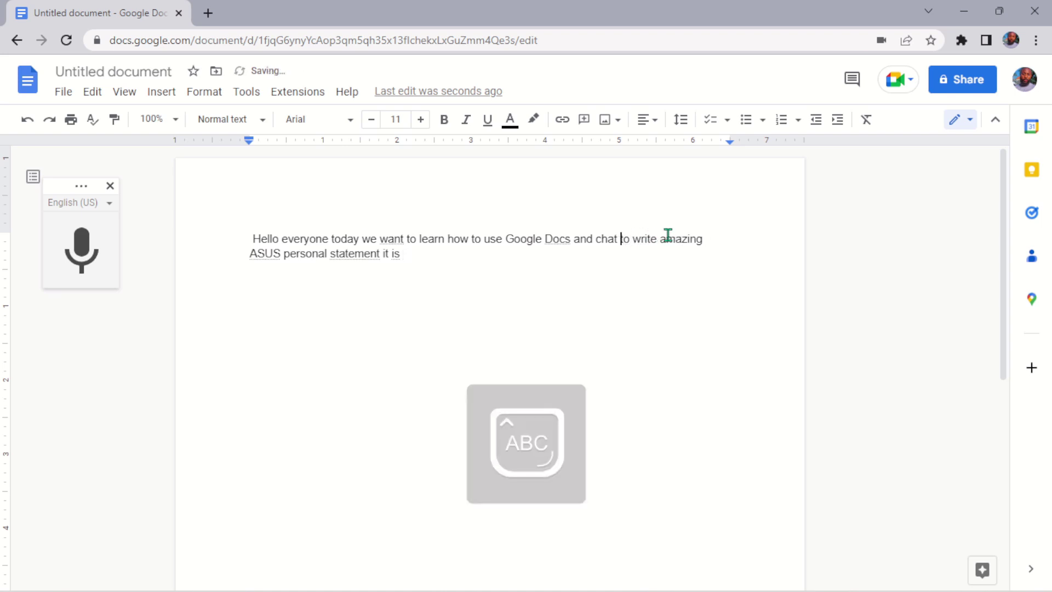
type("GPT")
left_click(283, 253)
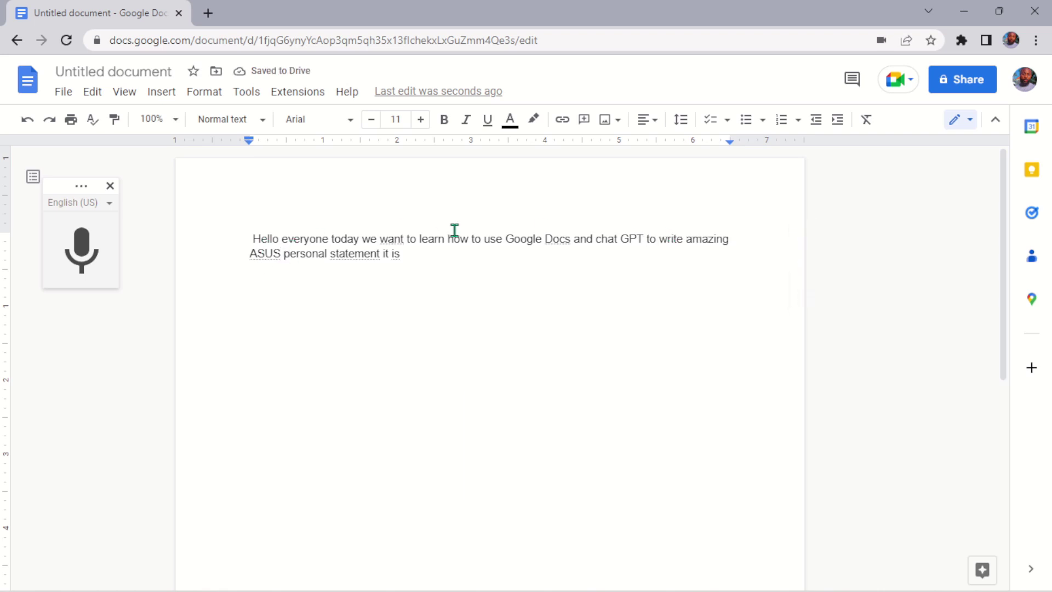
key("BackSpace")
key("BackSpace")
key("BackSpace")
key("BackSpace")
key("BackSpace")
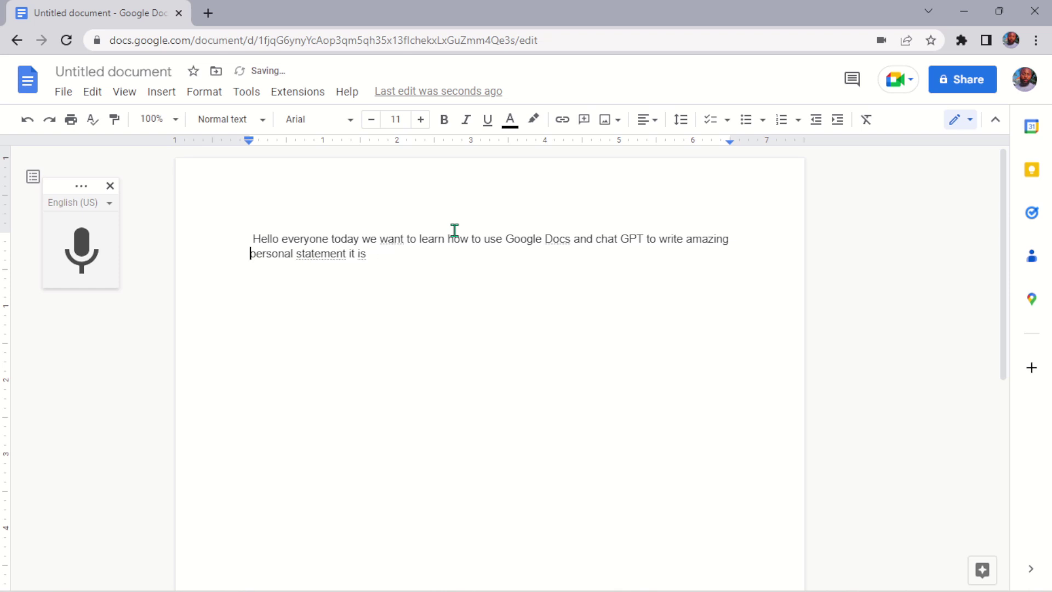
type("Essay")
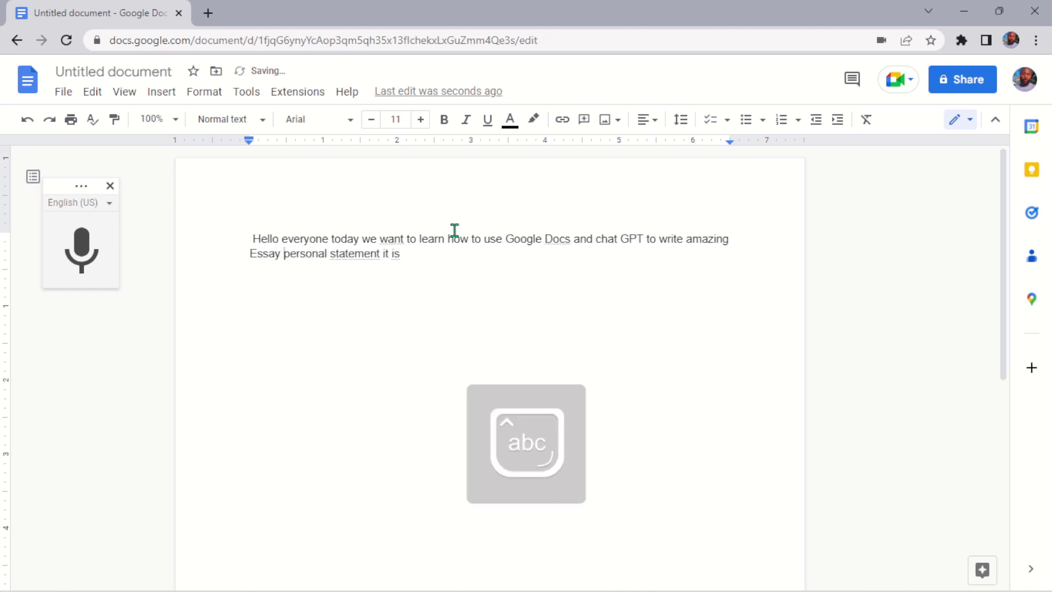
key("BackSpace")
type(",")
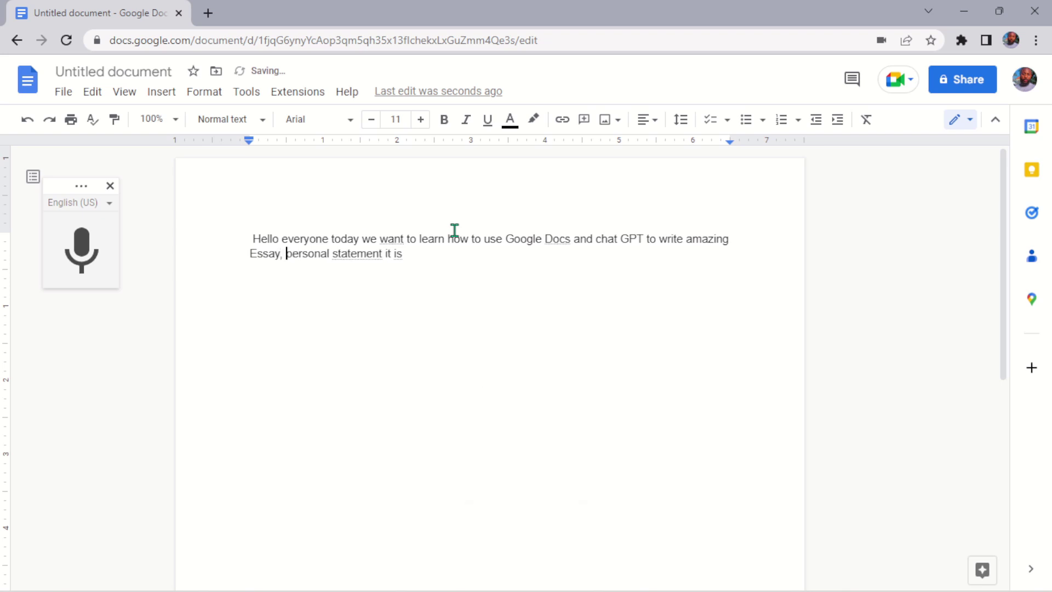
Step: Replace the trailing words 'it is' with 'etc.'
left_click(417, 259)
key("BackSpace")
key("BackSpace")
key("BackSpace")
key("BackSpace")
key("BackSpace")
key("BackSpace")
type("rtc")
key("BackSpace")
key("BackSpace")
key("BackSpace")
type("etc.")
Step: Accept grammar suggestions for the comma, 'chat with GPT', 'essays' and 'statements', then add a new line
left_click(300, 238)
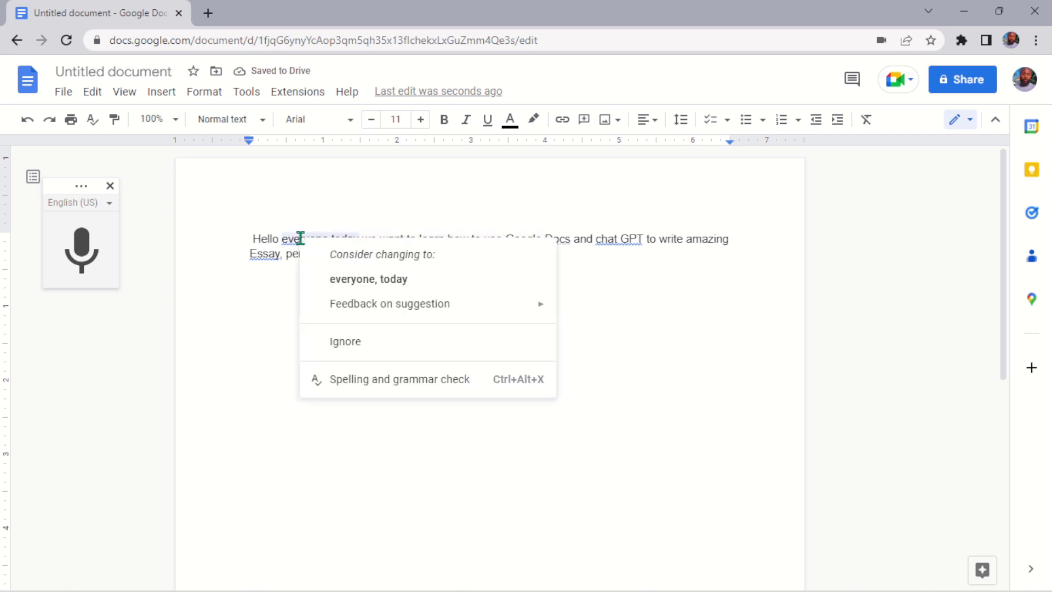
left_click(369, 279)
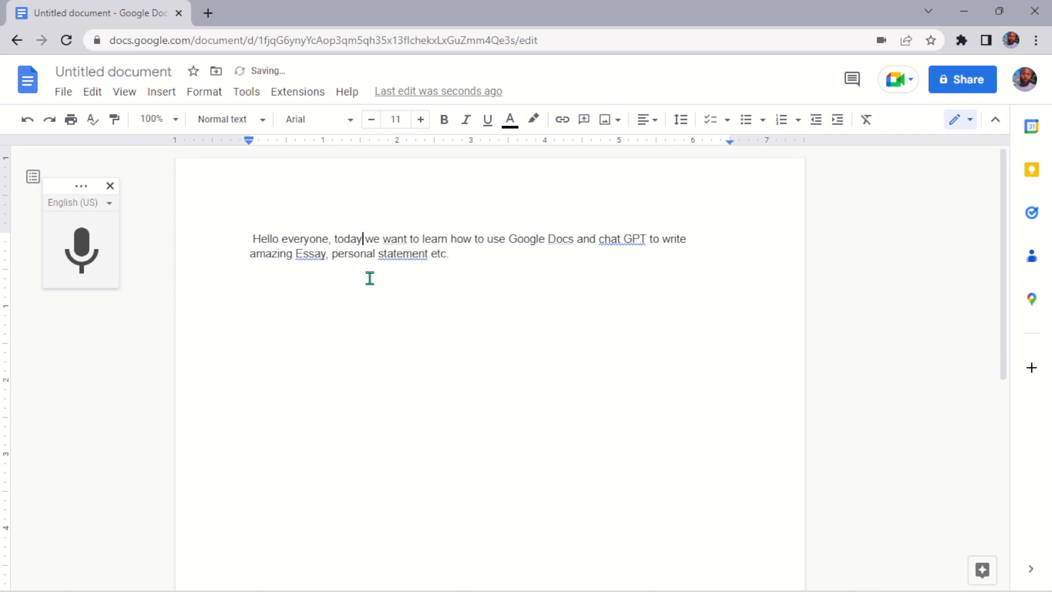
left_click(616, 236)
left_click(688, 277)
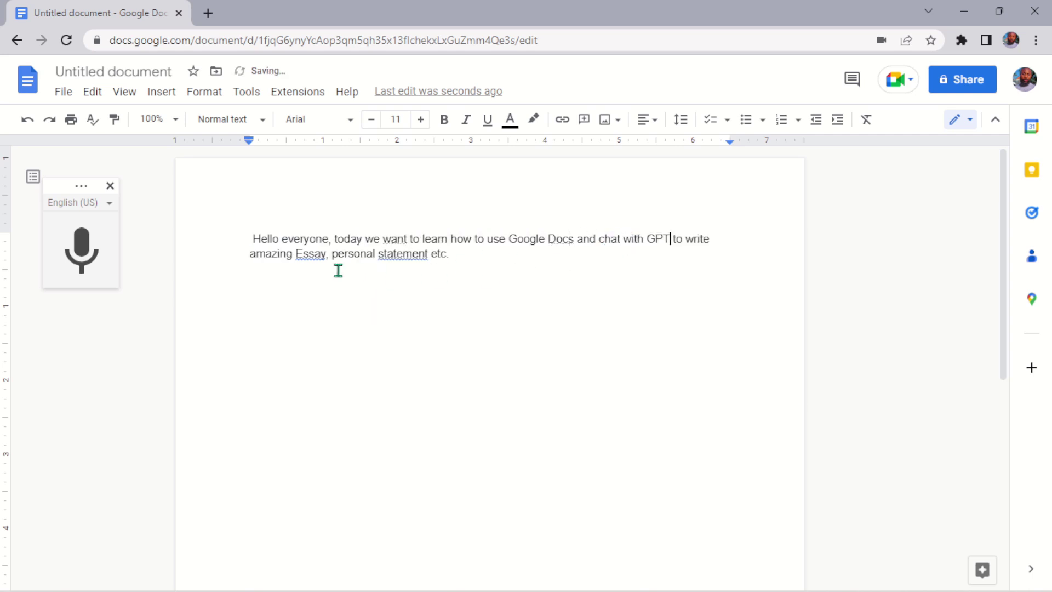
left_click(305, 256)
left_click(340, 294)
left_click(410, 253)
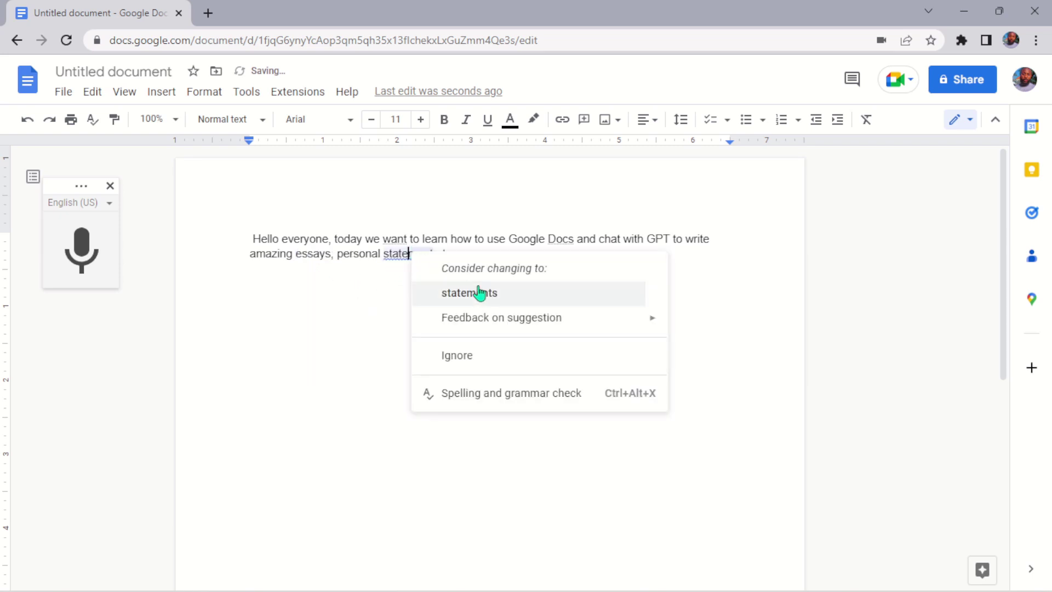
left_click(479, 293)
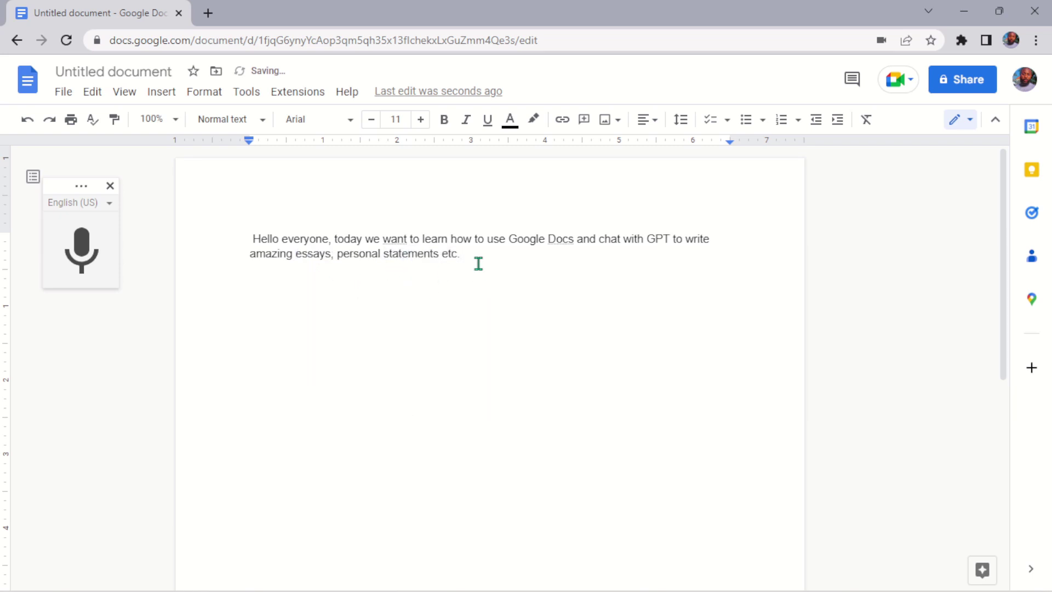
key("Return")
key("Return")
Step: Remove the leading space before 'Hello' and select all the document text
key("BackSpace")
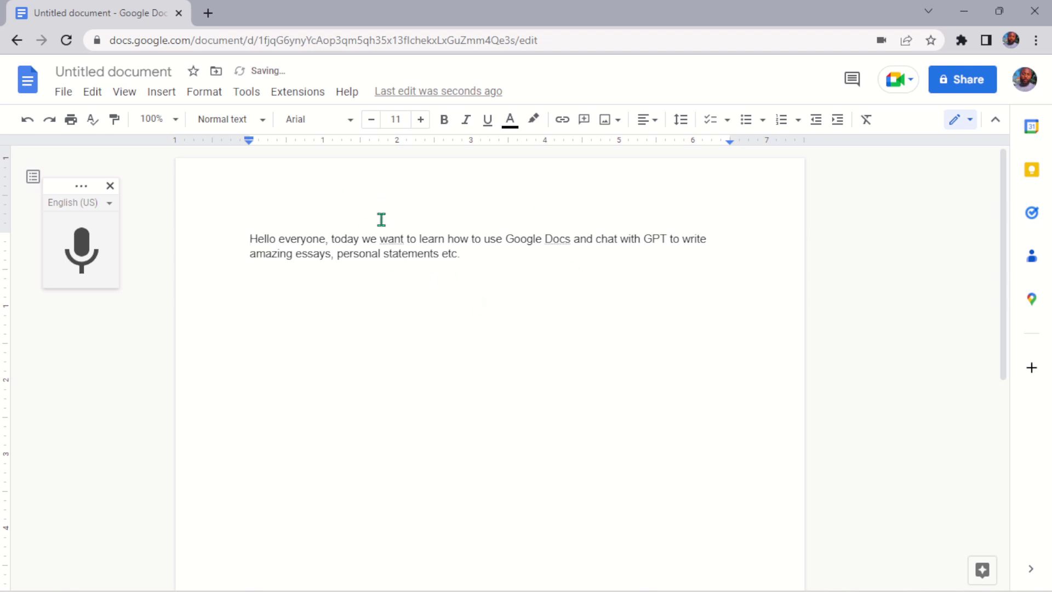
left_click(467, 268)
left_click(484, 241)
left_click(467, 261)
key("ctrl+a")
key("ctrl+c")
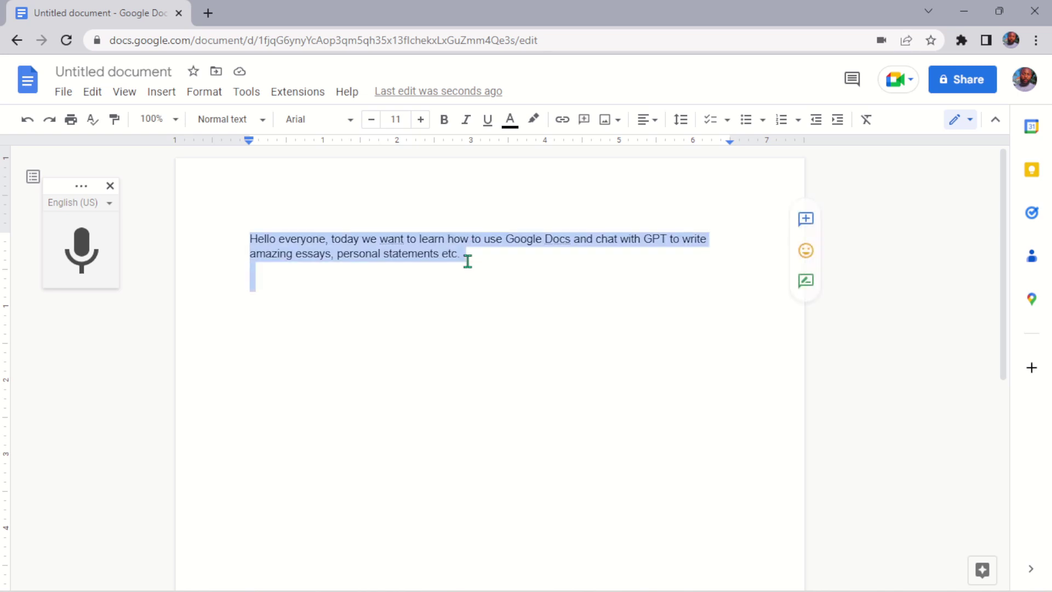
Step: Load ChatGPT at chat.openai.com/chat in a new Chrome tab
left_click(484, 261)
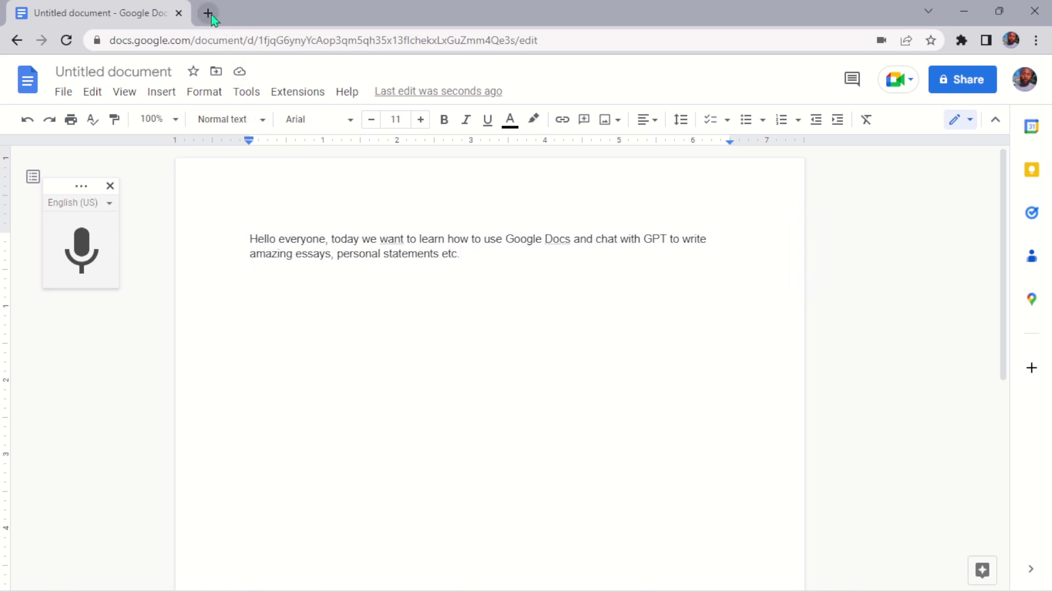
left_click(211, 17)
left_click(180, 45)
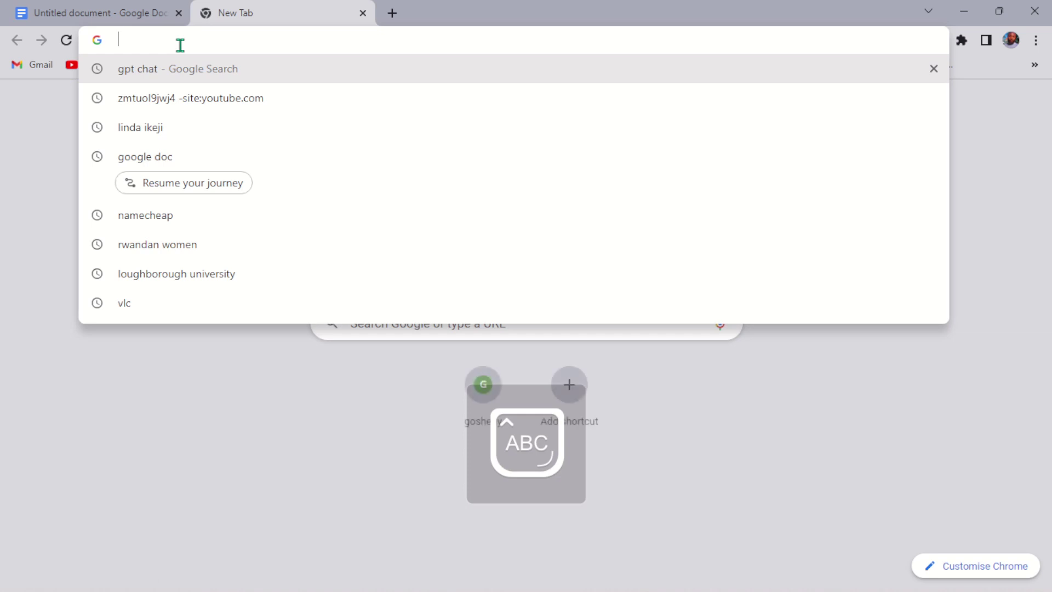
type("CH")
key("Right")
key("Return")
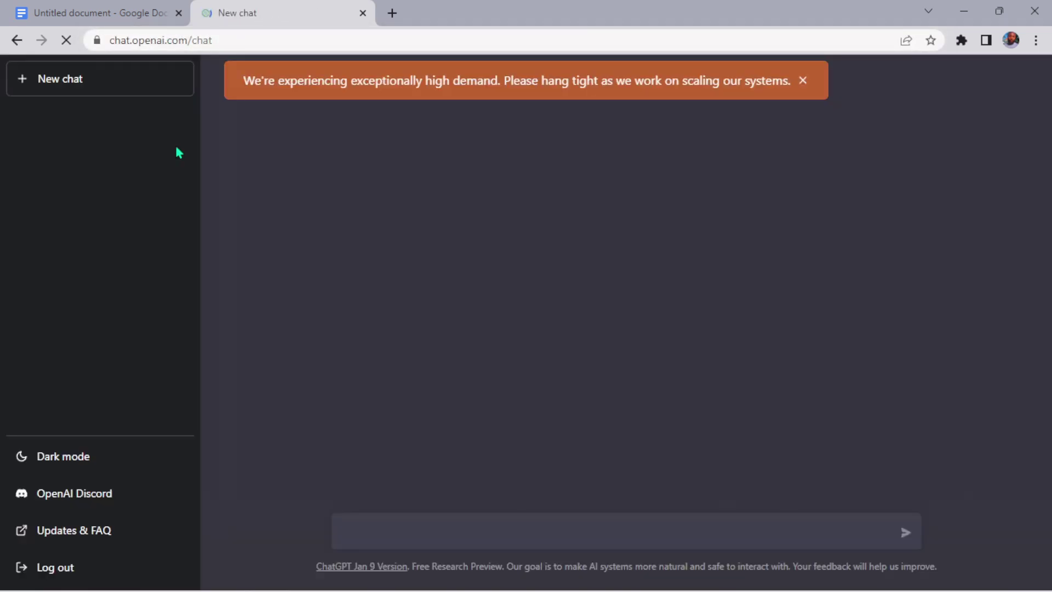
left_click(803, 81)
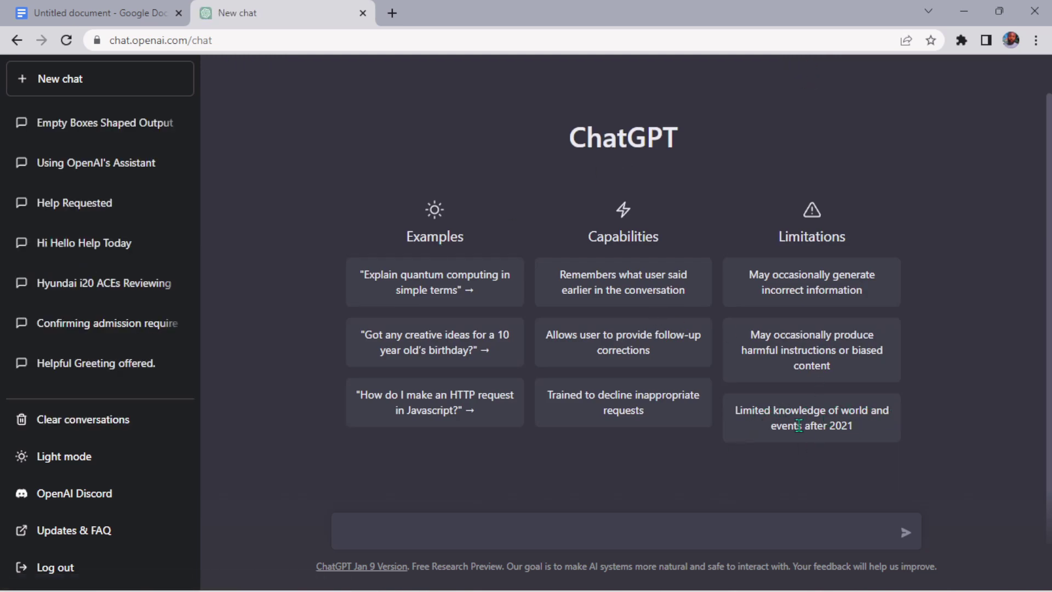
left_click_drag(735, 411, 857, 428)
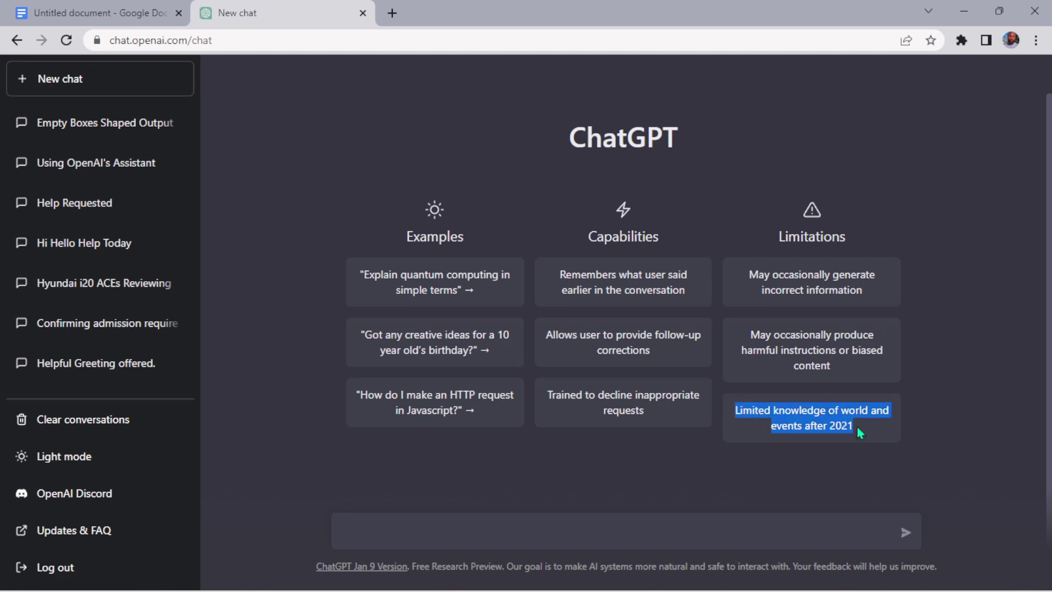
left_click(882, 420)
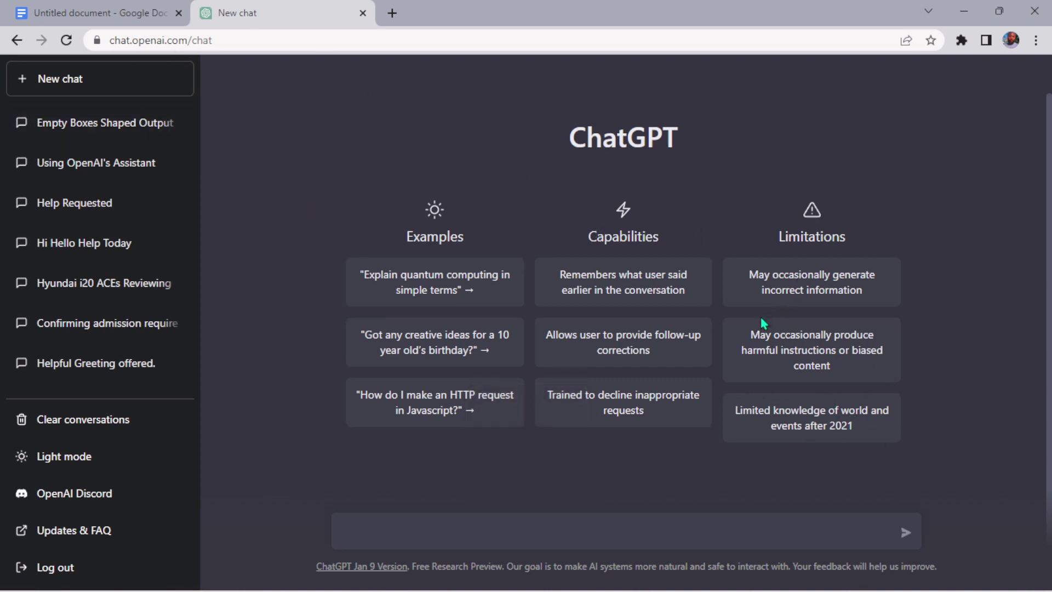
Step: Send ChatGPT a 'hi' greeting
left_click(376, 529)
type("hi#")
key("Return")
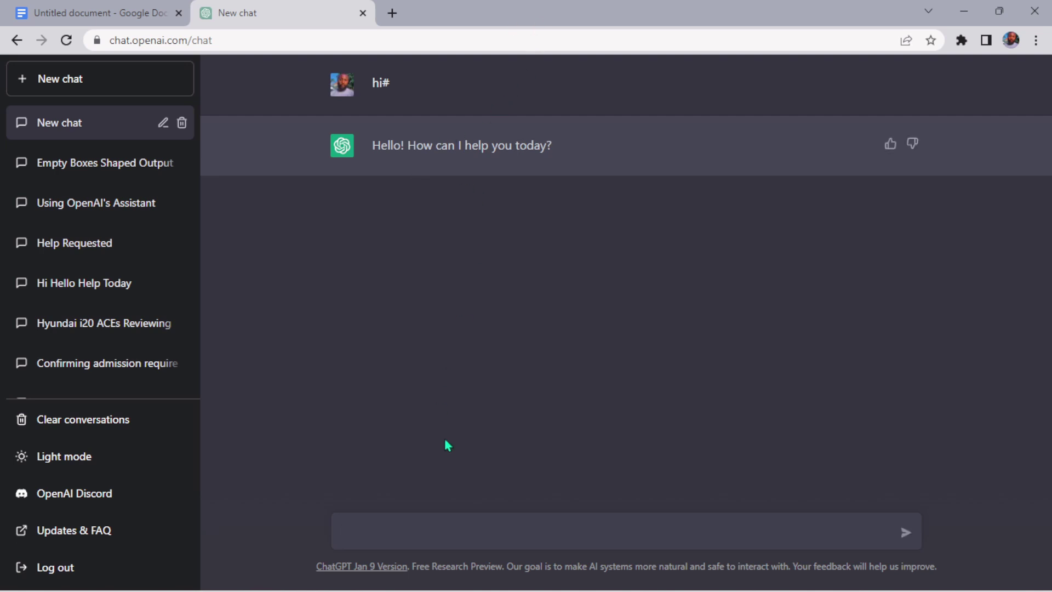
Step: Write the prompt 're-write this with advanced vocabulary ()'
type("re-")
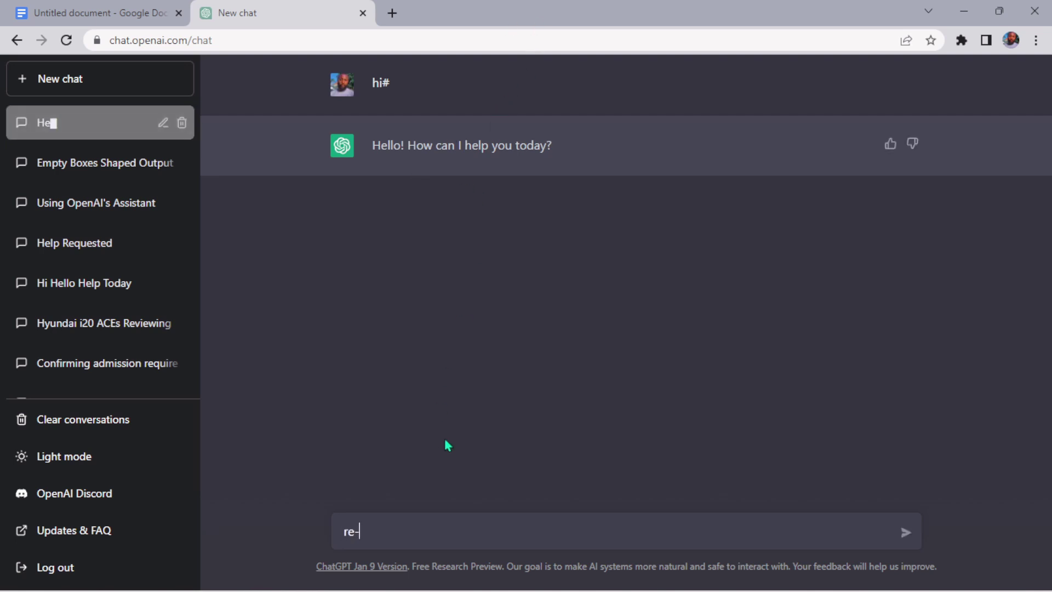
type("wr")
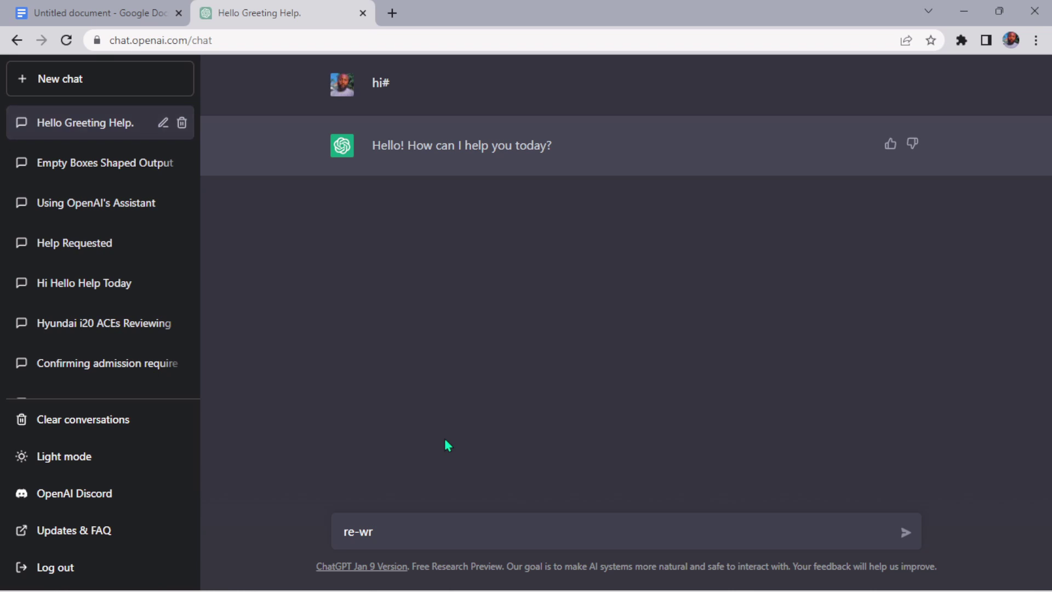
type("ite ths with adv")
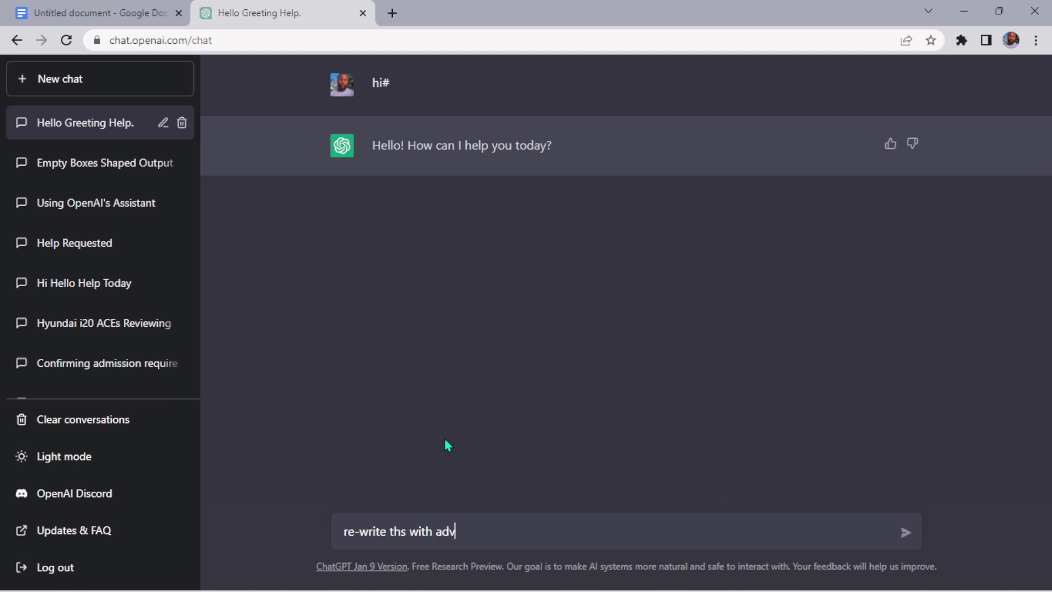
type("ance ()")
key("Left")
type("volcau")
key("BackSpace")
type("bulary")
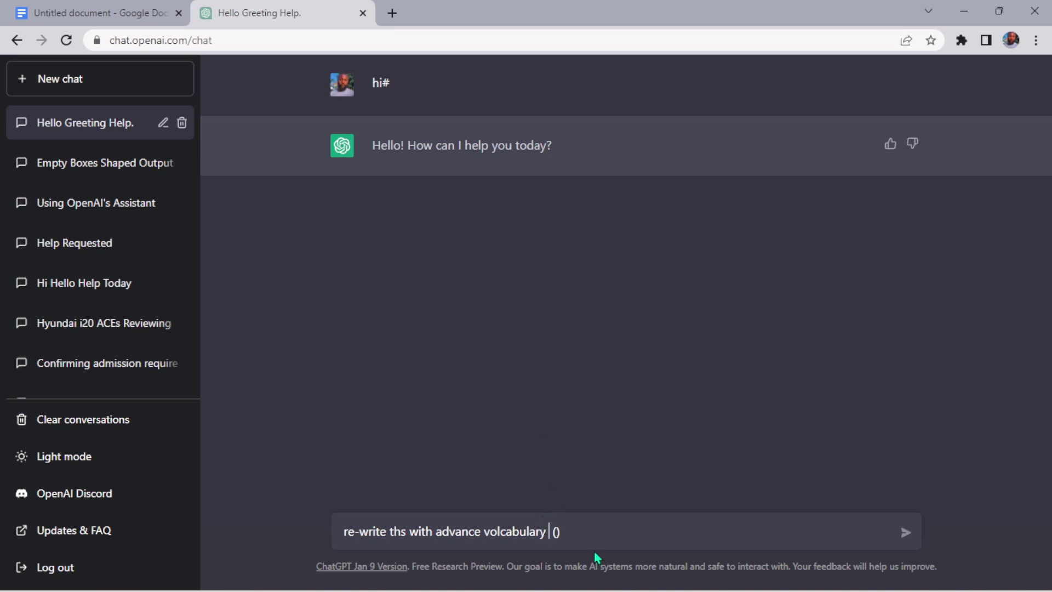
Step: Paste the essays paragraph inside the brackets and send the rewrite request
key("Right")
key("Right")
key("ctrl+v")
key("BackSpace")
key("BackSpace")
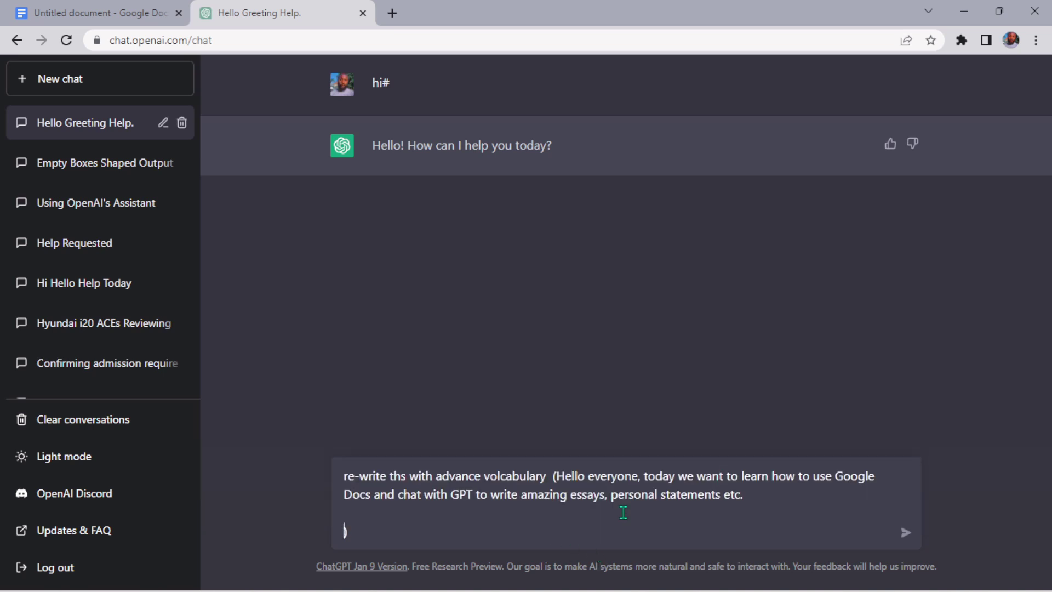
key("BackSpace")
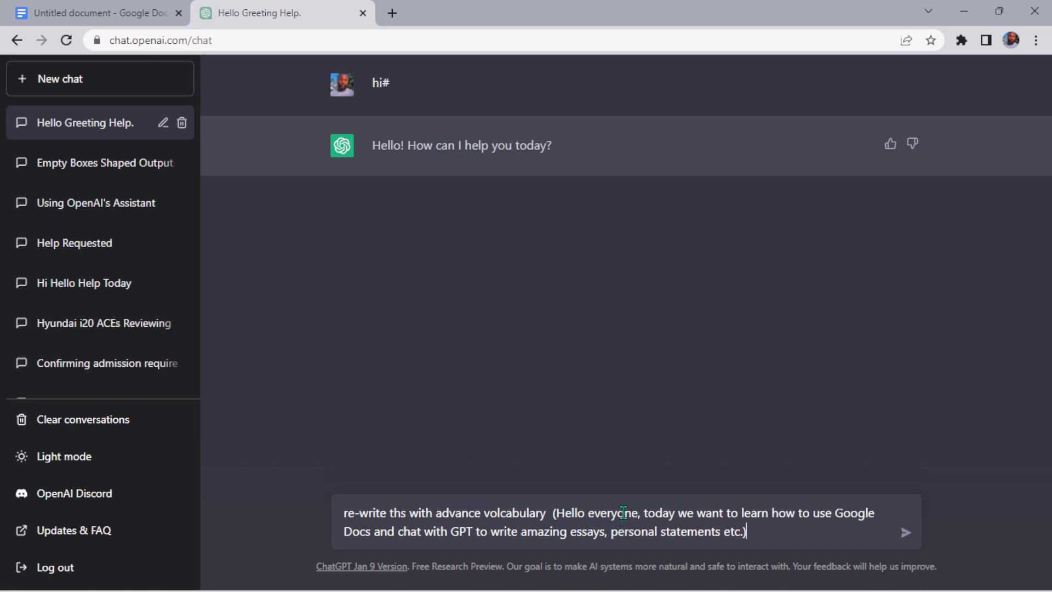
key("Return")
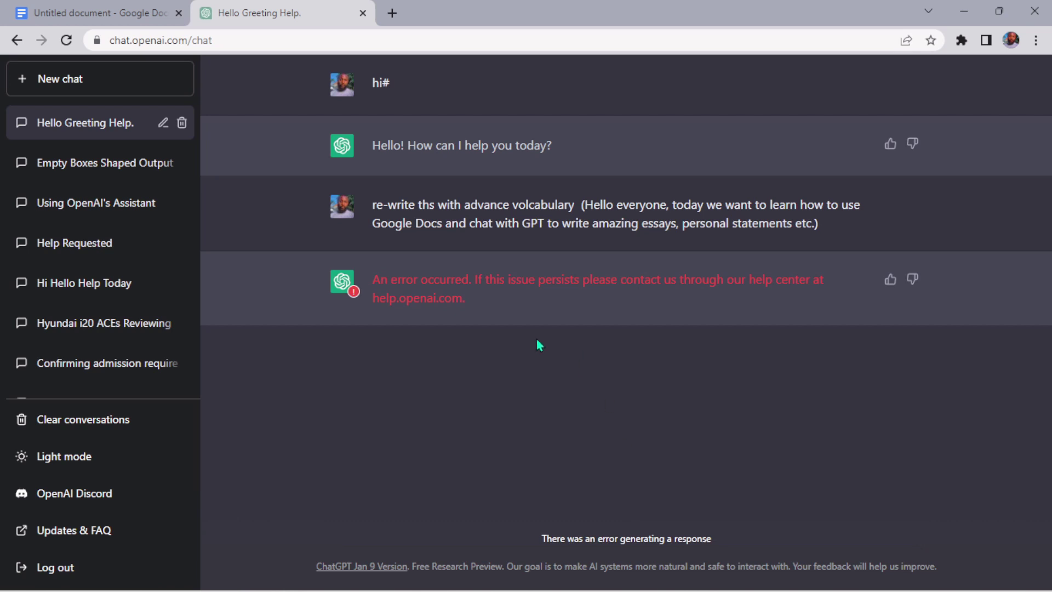
Step: Resend the rewrite request in a new chat and select the 'Greetings all' rewrite
left_click_drag(373, 204, 865, 233)
key("ctrl+c")
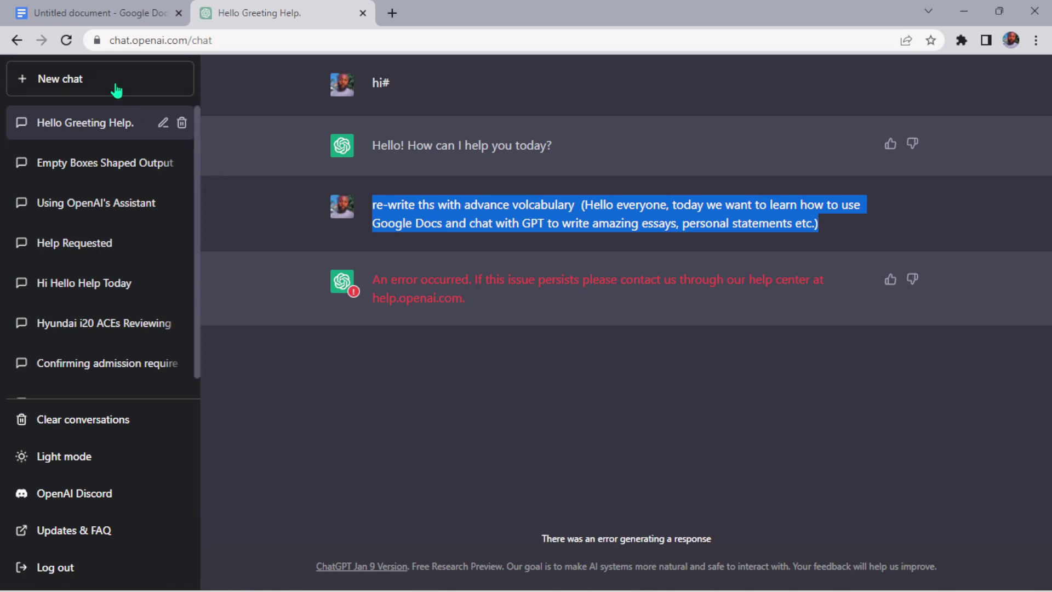
left_click(67, 40)
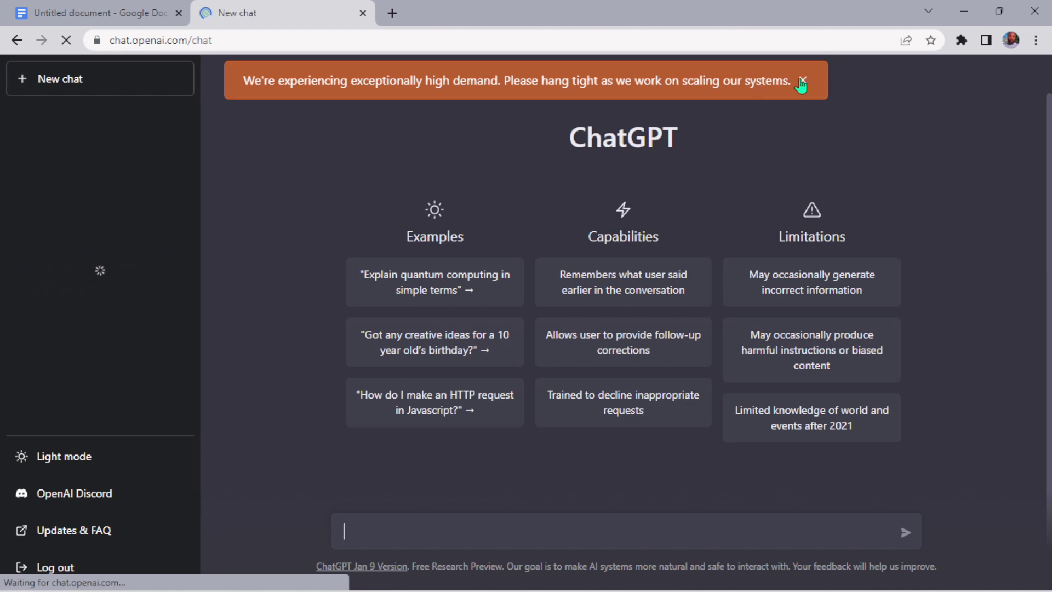
left_click(802, 82)
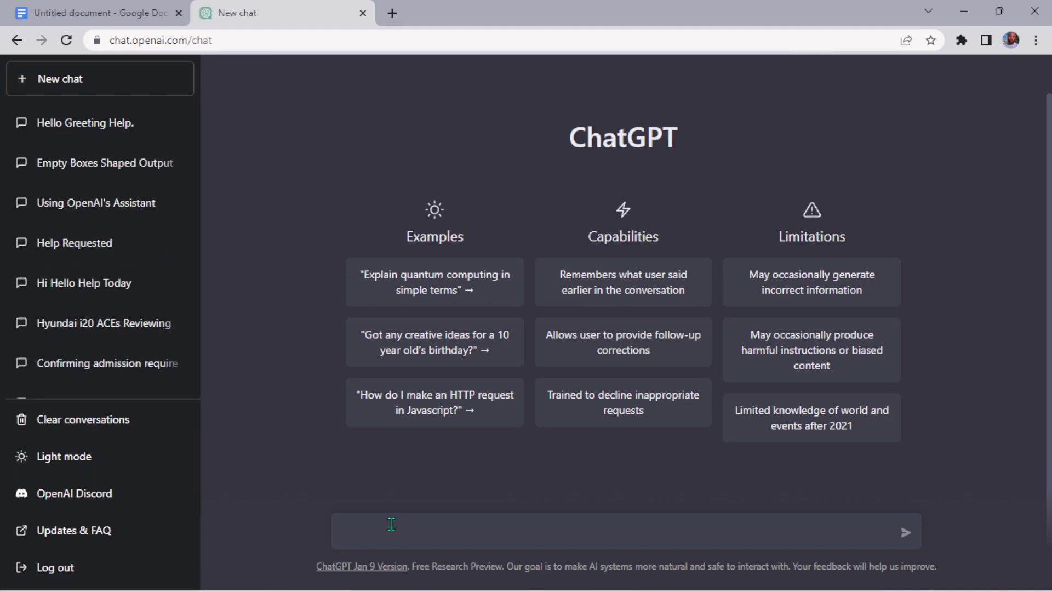
key("ctrl+v")
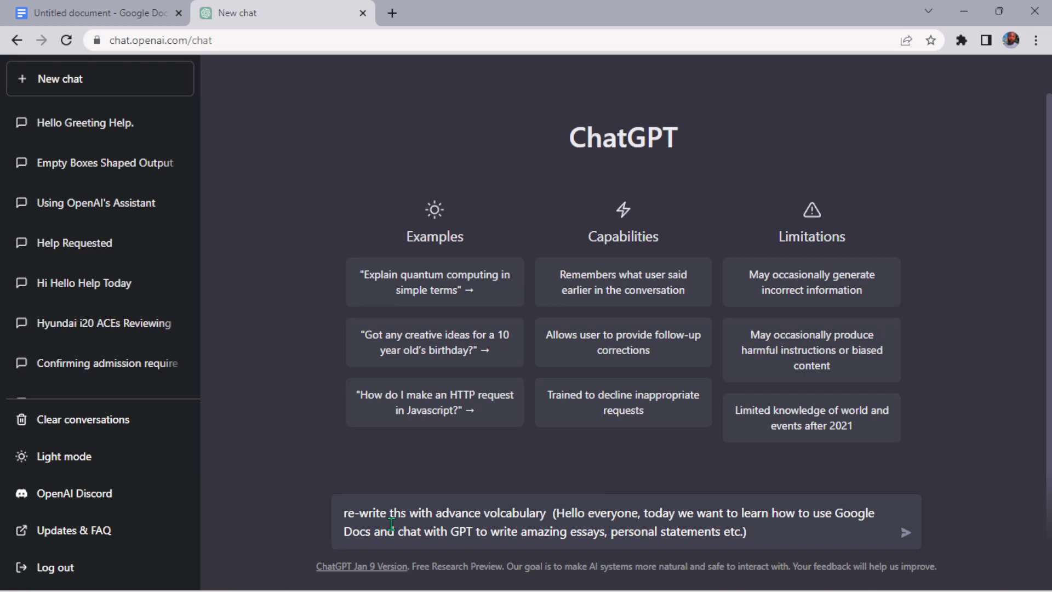
key("Return")
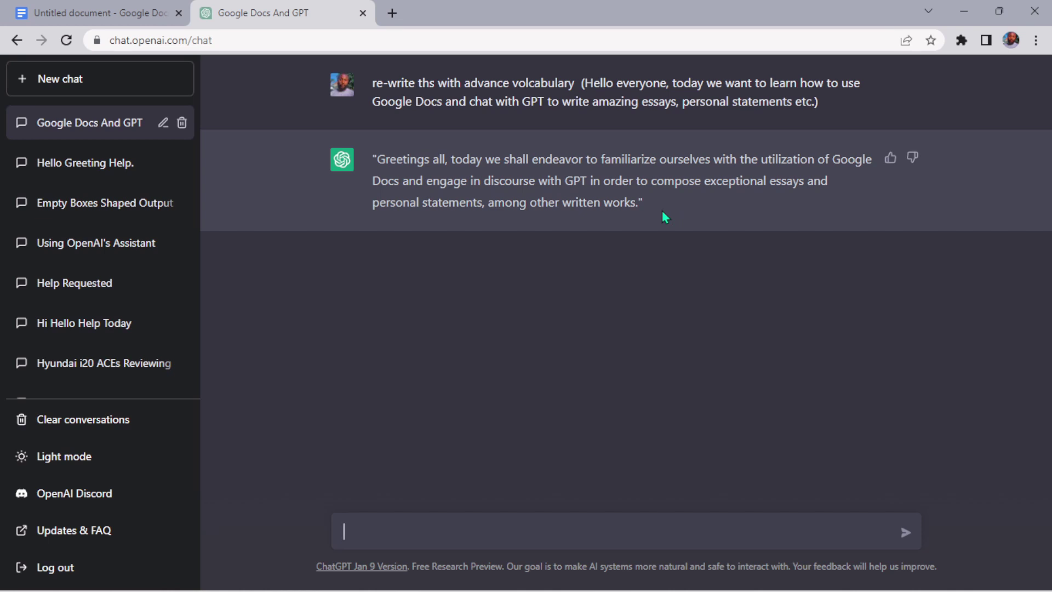
left_click_drag(366, 153, 678, 225)
Step: Add an empty line below the Docs paragraph and compare it with ChatGPT's rewrite across tabs
left_click(413, 87)
left_click(84, 2)
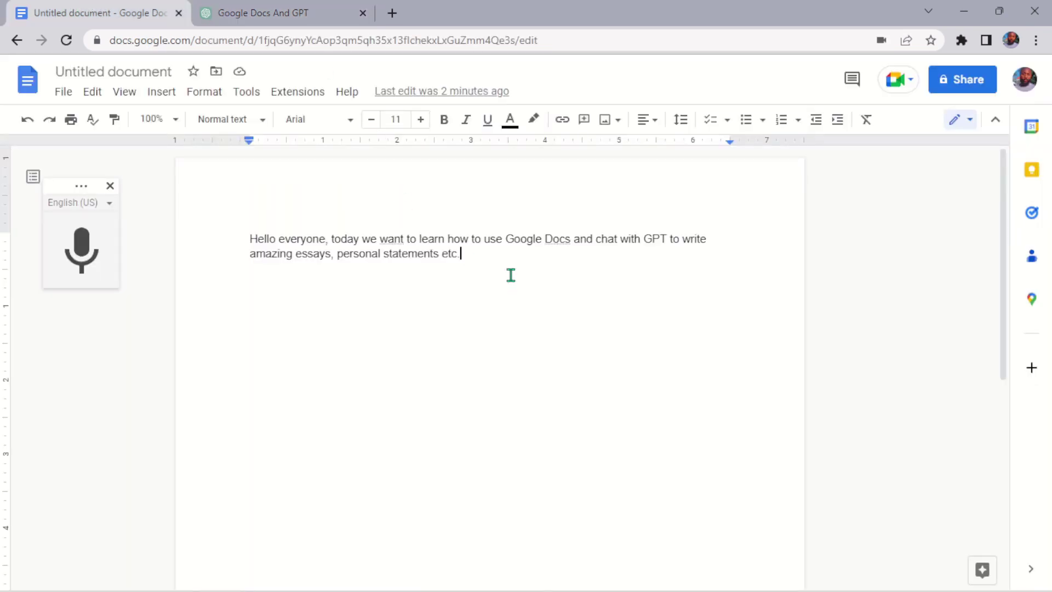
key("Return")
key("Return")
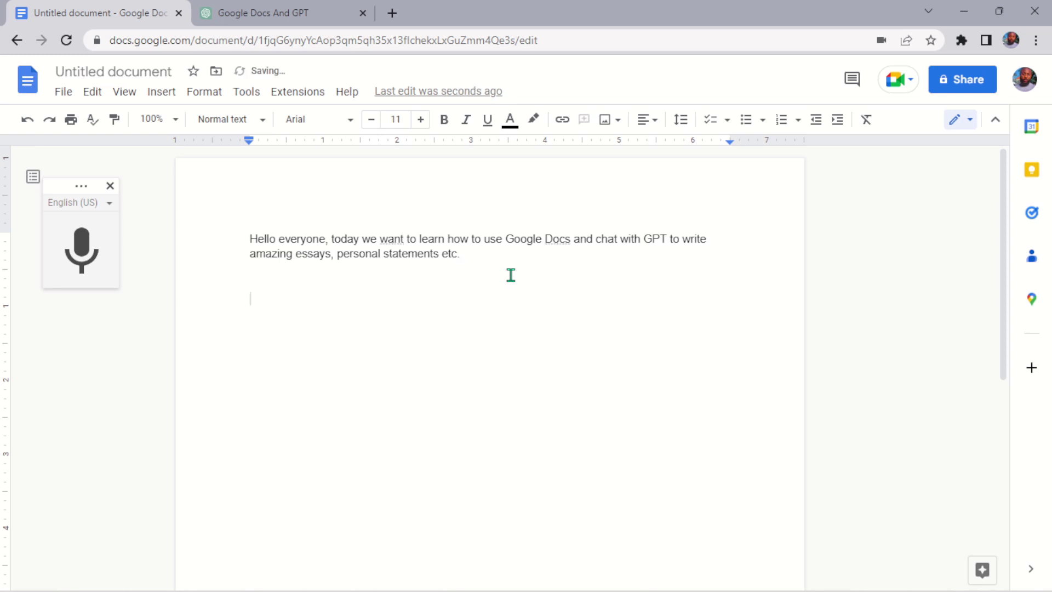
left_click(262, 12)
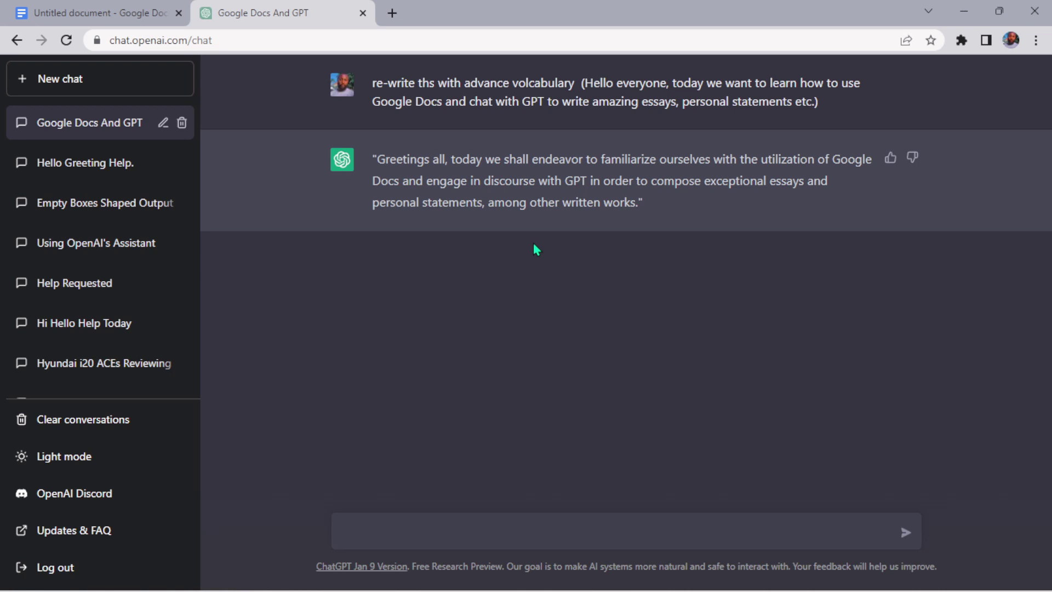
left_click(96, 13)
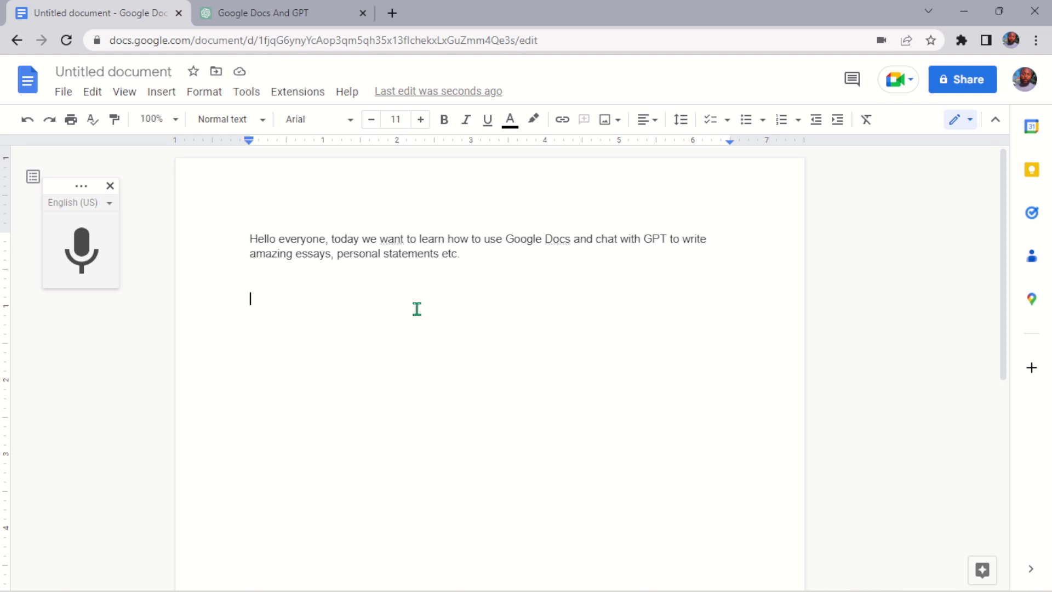
left_click(268, 8)
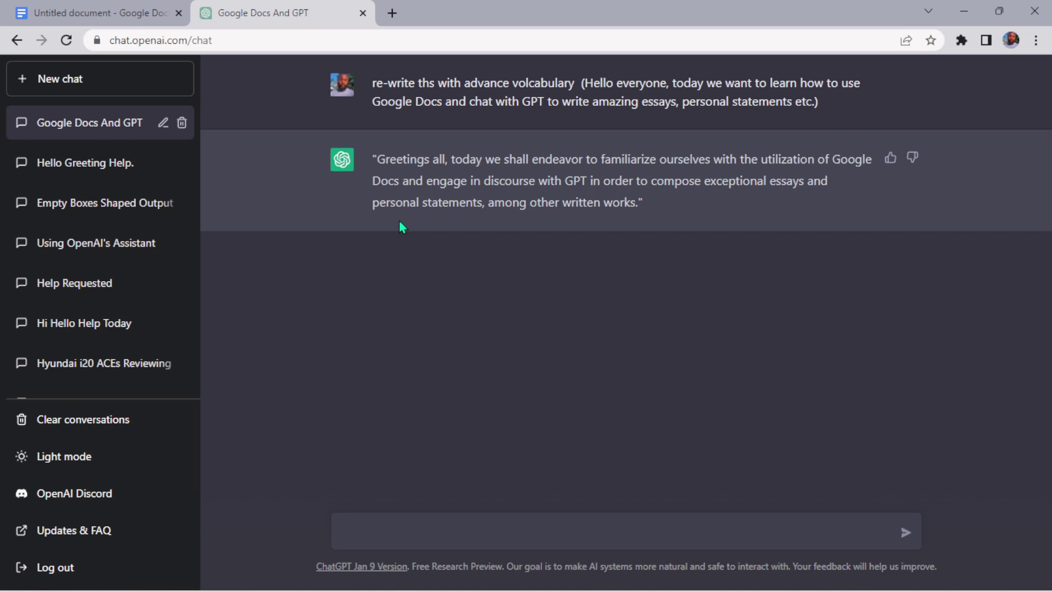
Step: Insert a new line after 'etc.' in the document, glance at the ChatGPT rewrite, and return to Docs
left_click(99, 12)
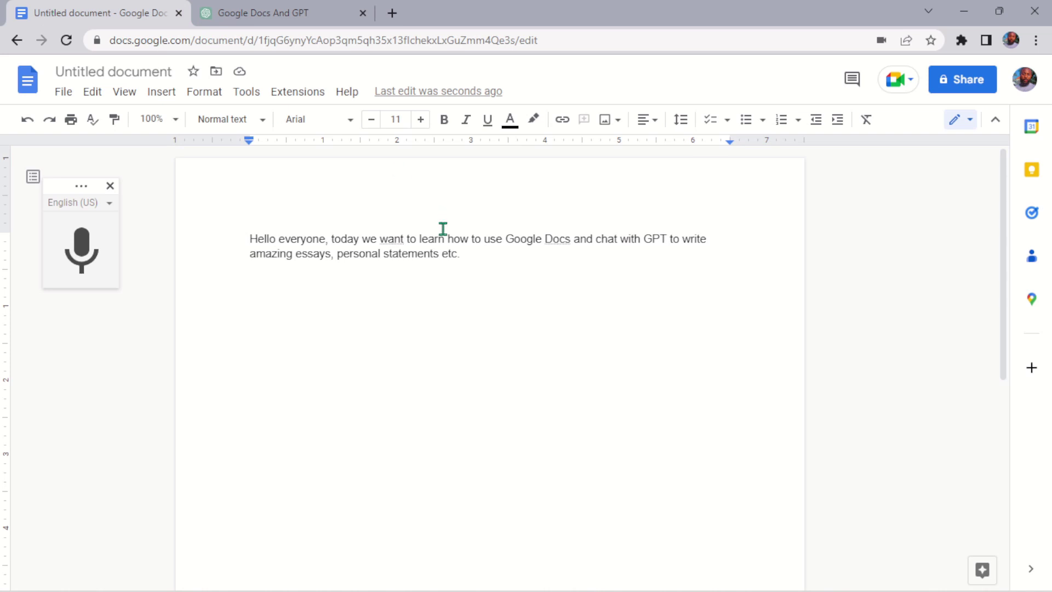
scroll(442, 351, "down", 5)
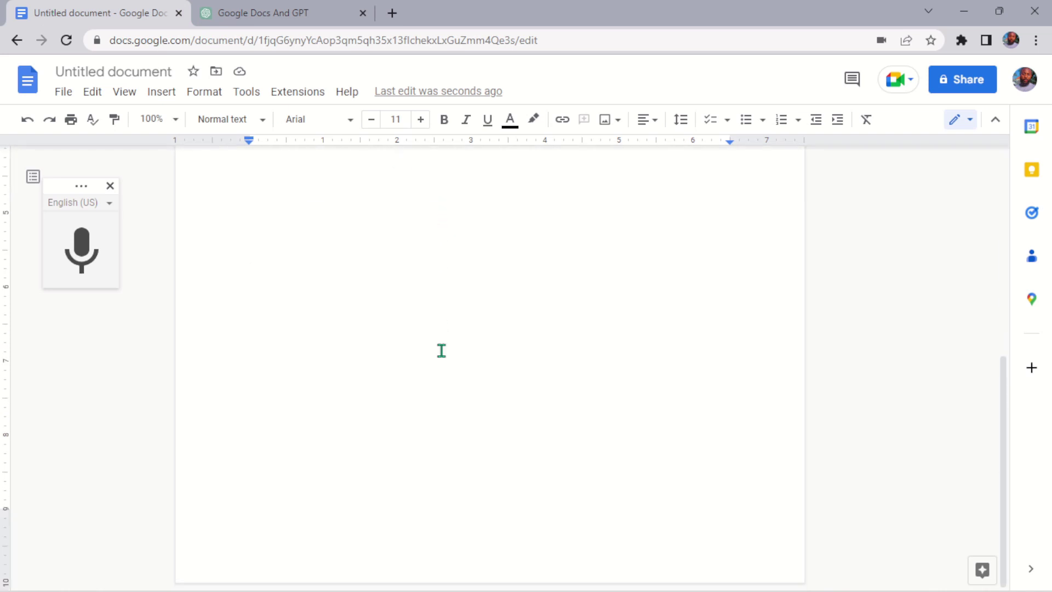
scroll(442, 351, "up", 5)
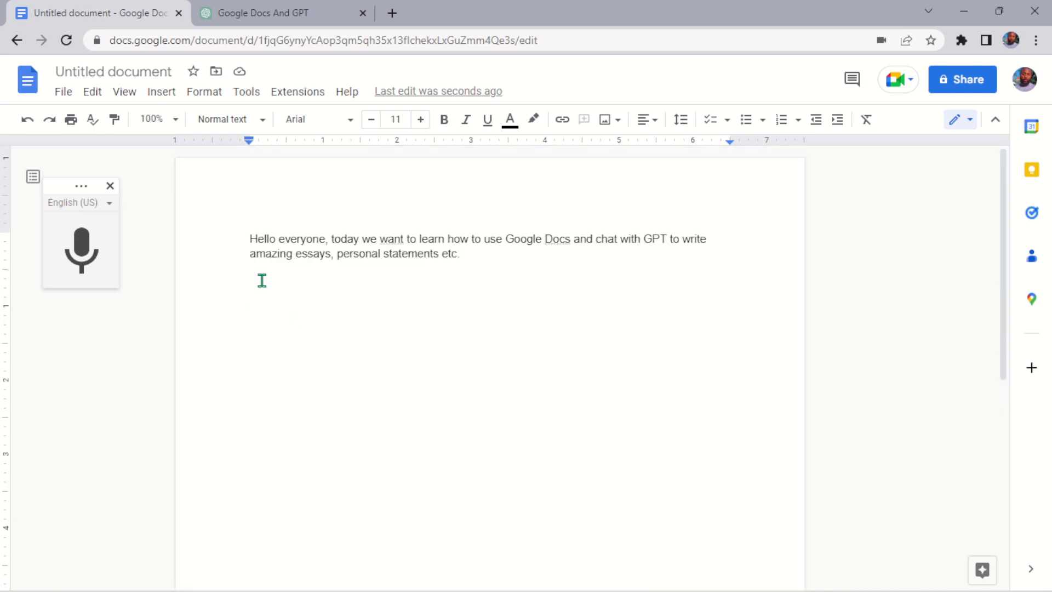
left_click(246, 237)
left_click(482, 254)
key("Return")
key("Return")
left_click(238, 5)
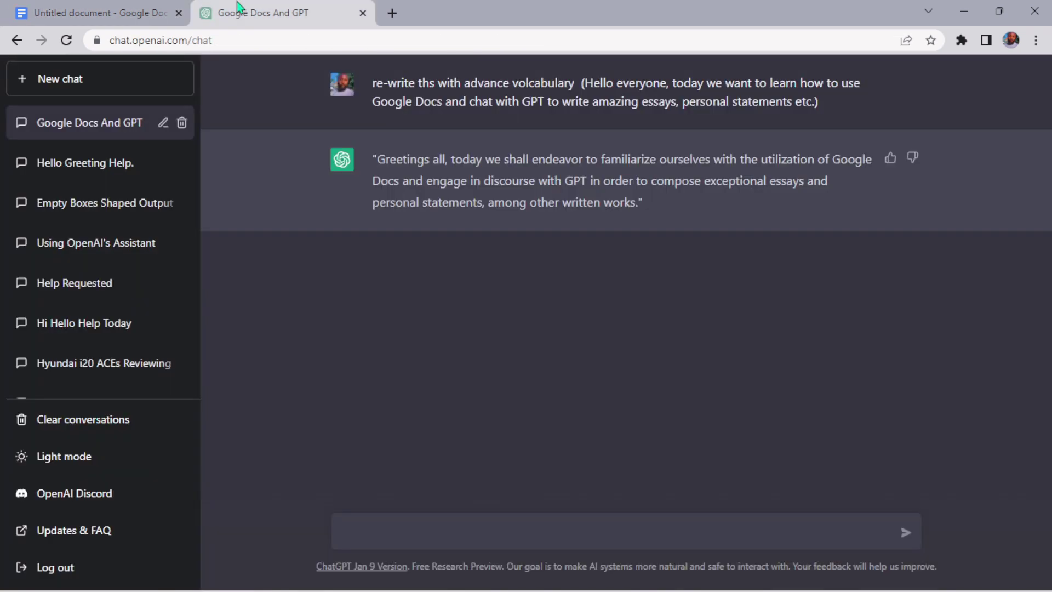
left_click(11, 8)
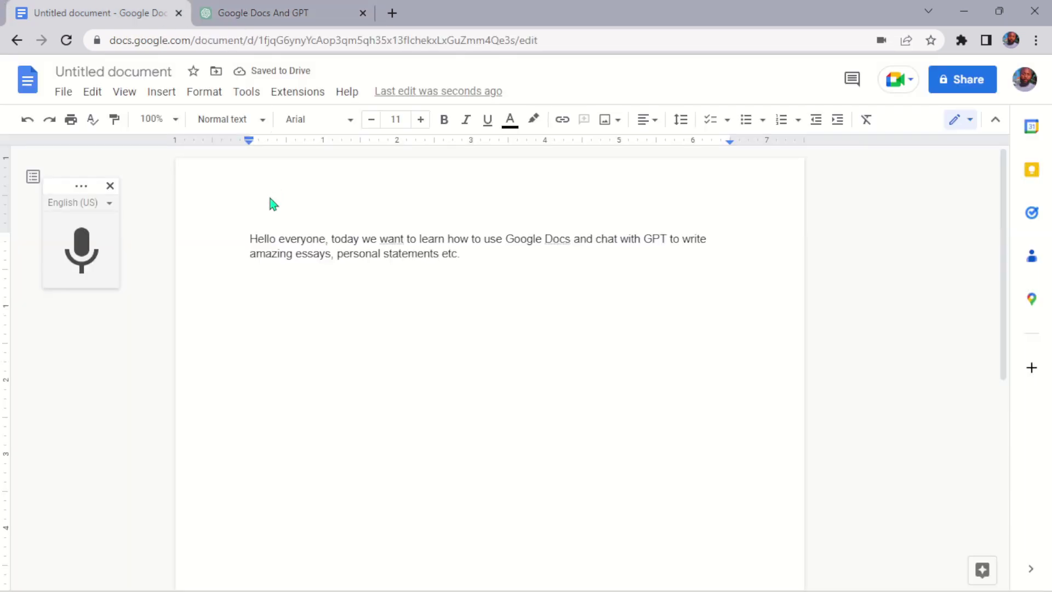